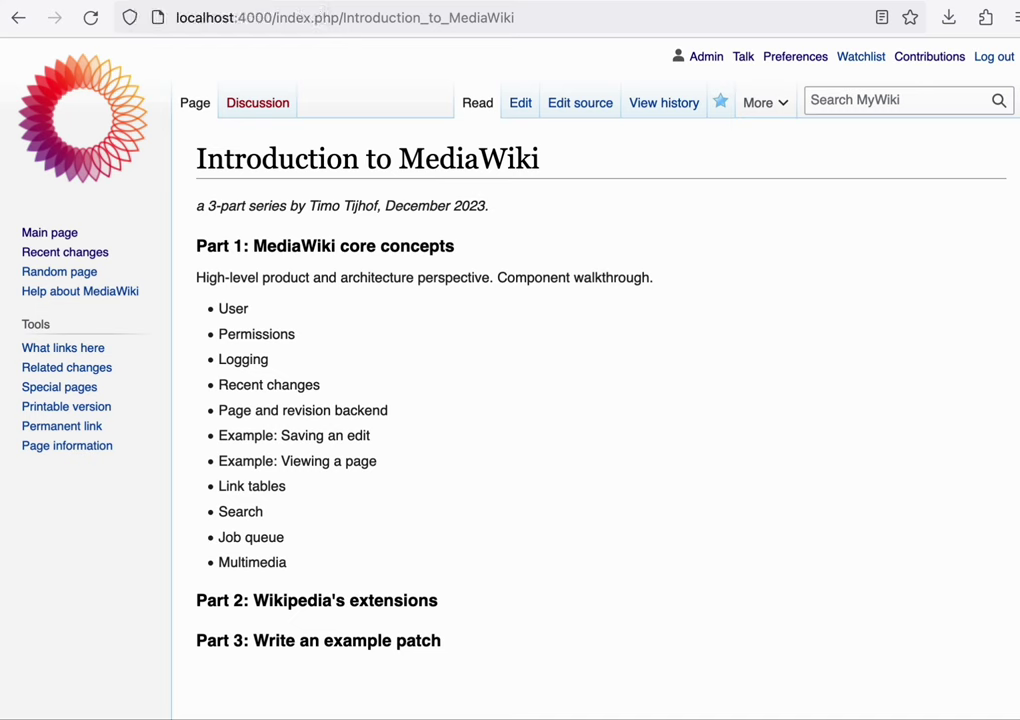
Step: Switch to the mediawiki.org/wiki/DB tab showing the MediaWiki 1.41 schema diagram
key(ctrl+Tab)
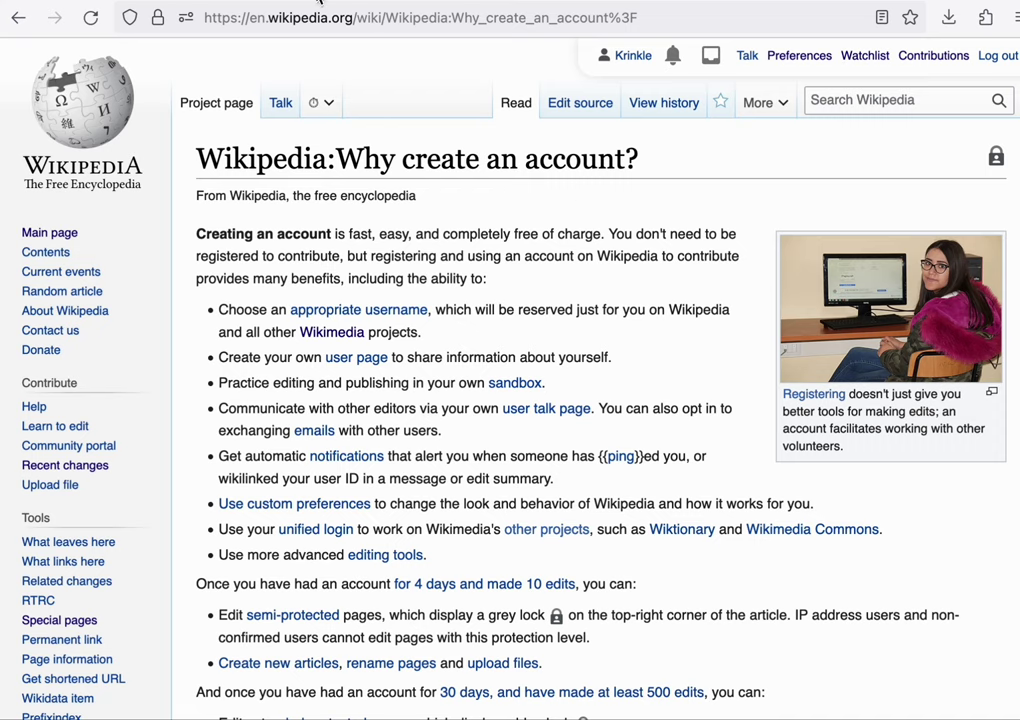
Step: Switch to the local wiki's Create account tab
click(256, 1)
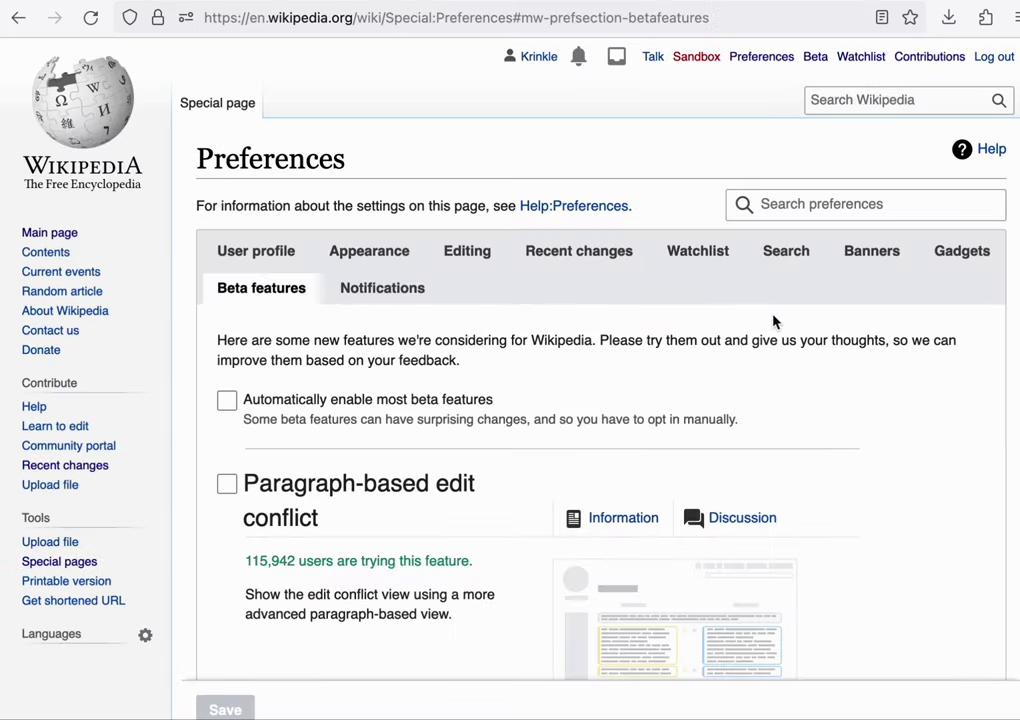
Step: Show the Gadgets section of the Wikipedia preferences and scroll through it
scroll(775, 326, down, 3)
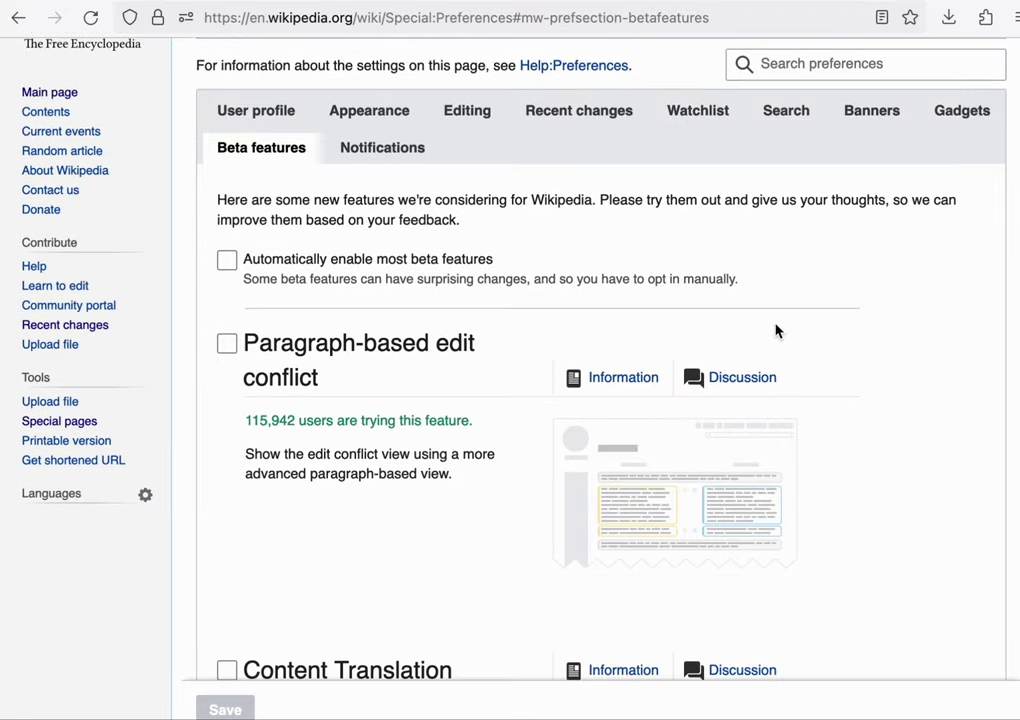
scroll(790, 315, up, 4)
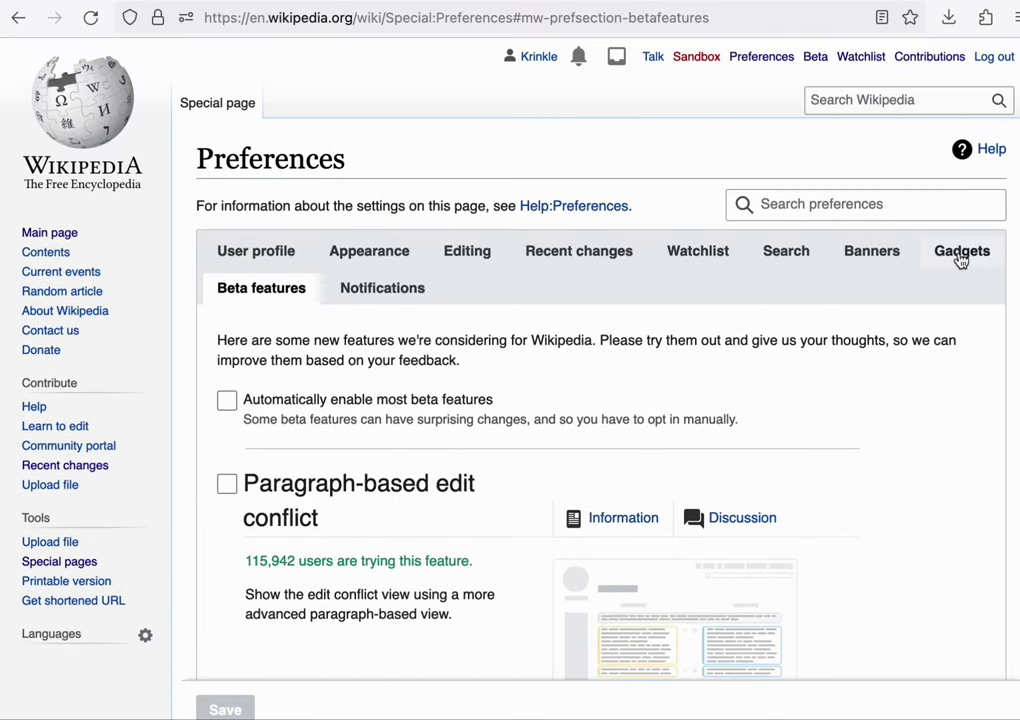
click(960, 253)
scroll(660, 476, down, 5)
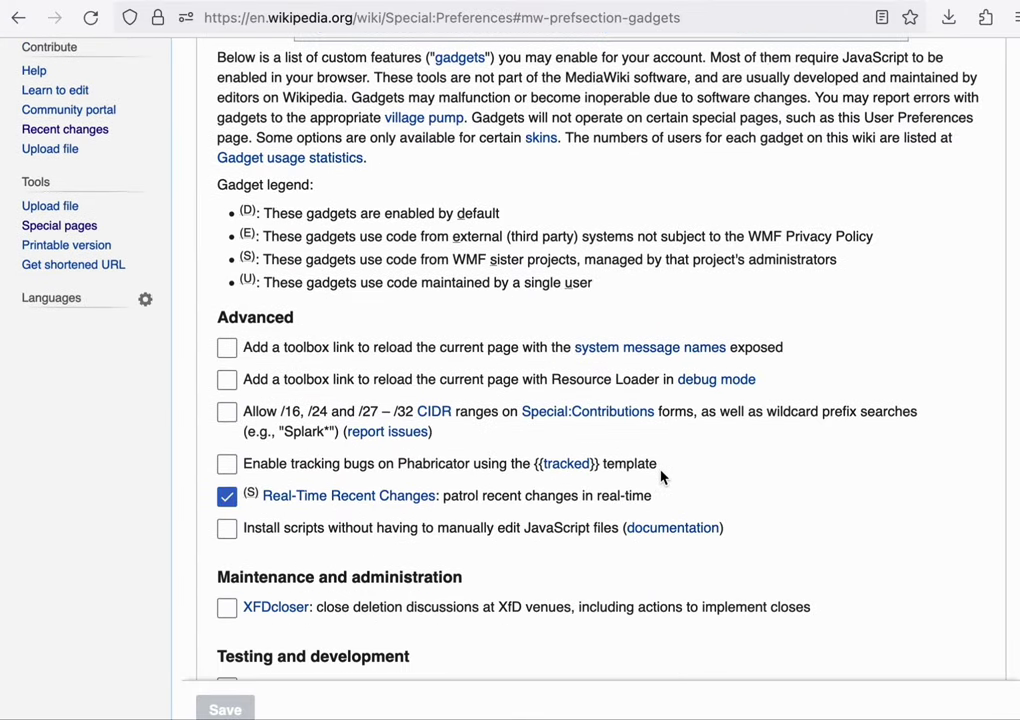
scroll(660, 477, up, 5)
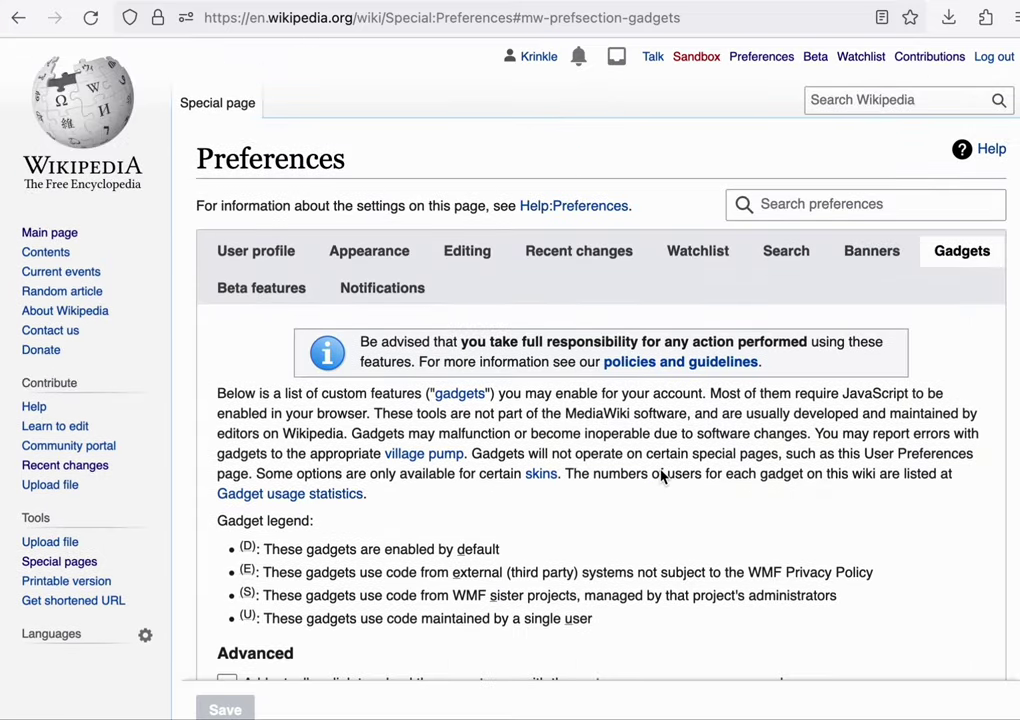
Step: Show the Notifications section with its email options and per-event settings
click(380, 290)
scroll(678, 515, down, 4)
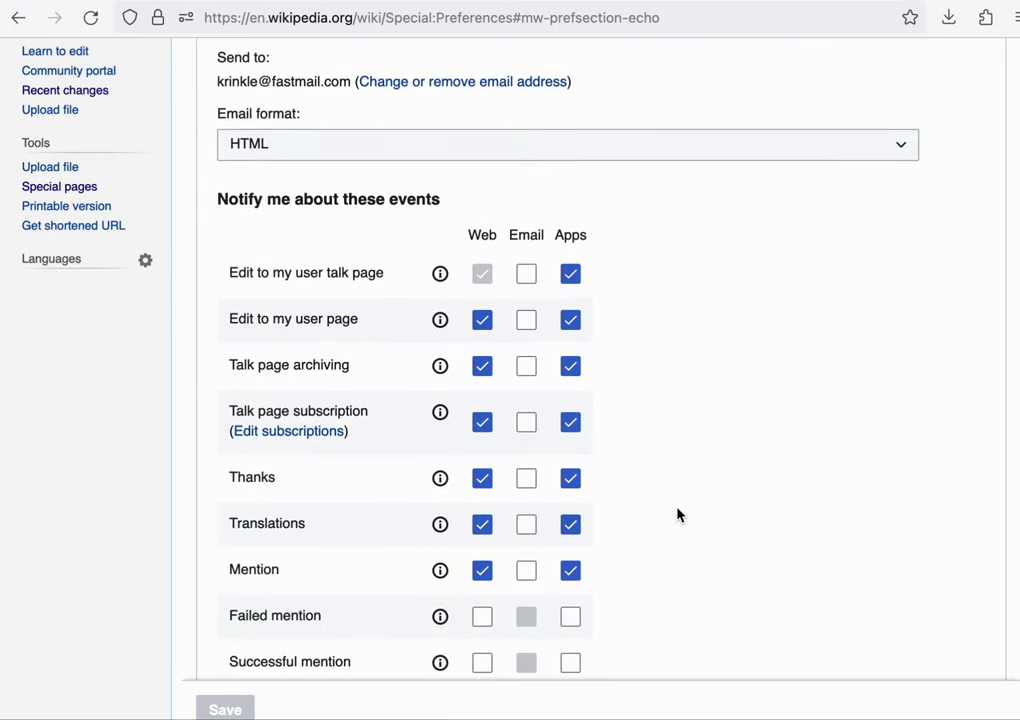
scroll(678, 515, up, 1)
scroll(678, 515, up, 2)
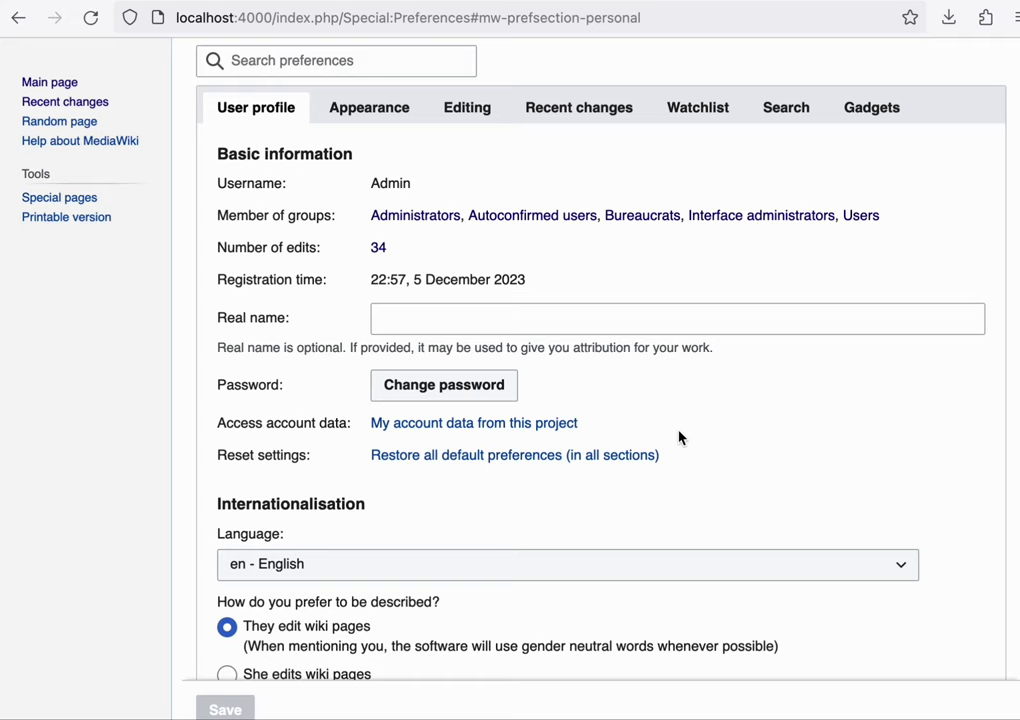
Step: Scroll back to the top of the local wiki's User profile preferences
scroll(678, 437, up, 3)
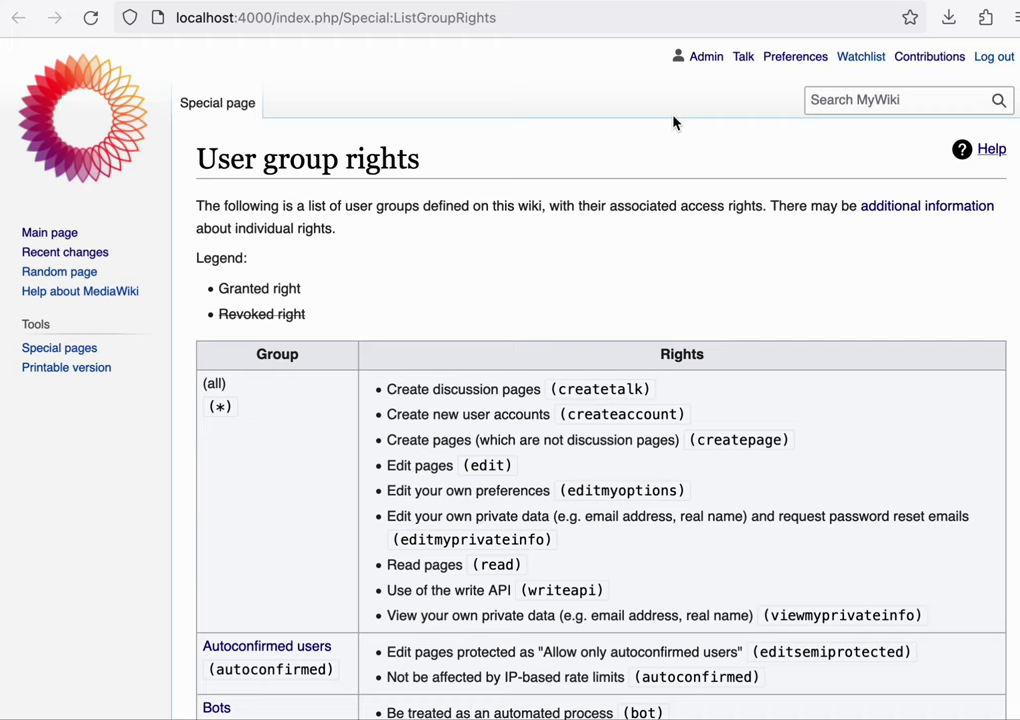
Step: Scroll down the Special:ListGroupRights table to see each group's granted rights
scroll(686, 248, down, 2)
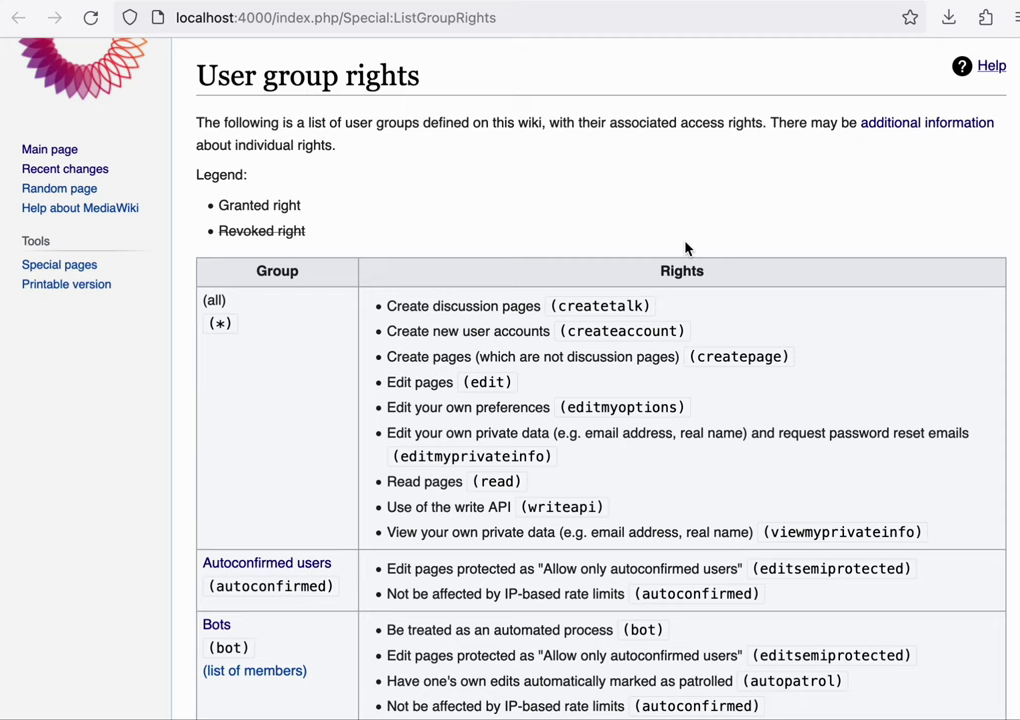
scroll(685, 248, down, 10)
Step: Scroll up and down through the user group rights table
scroll(685, 248, up, 11)
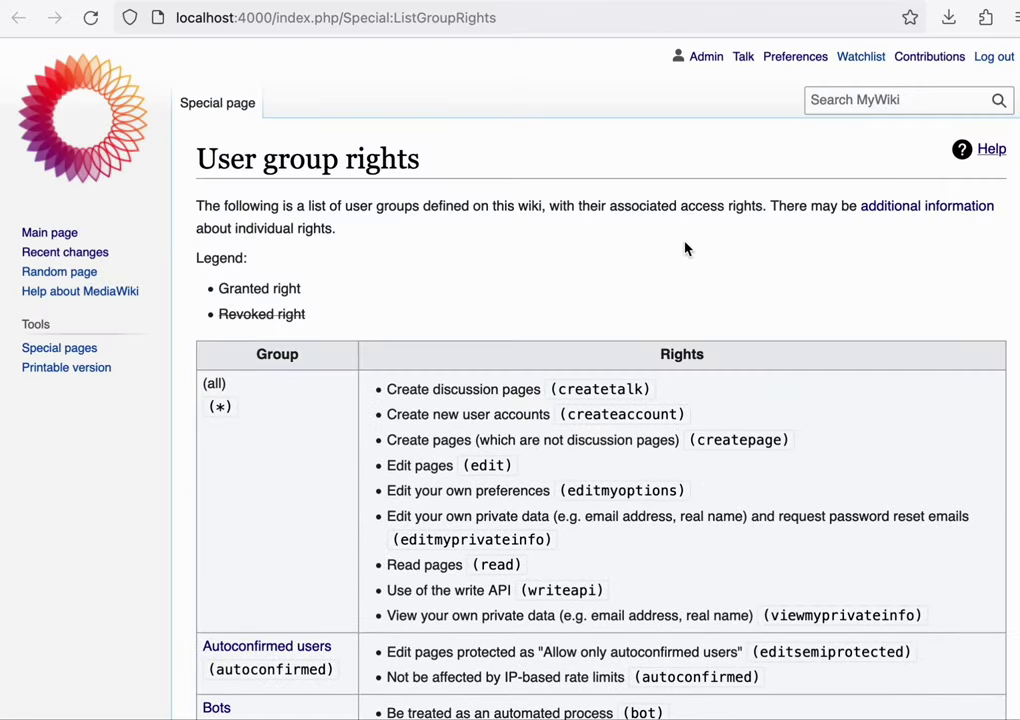
scroll(685, 248, down, 9)
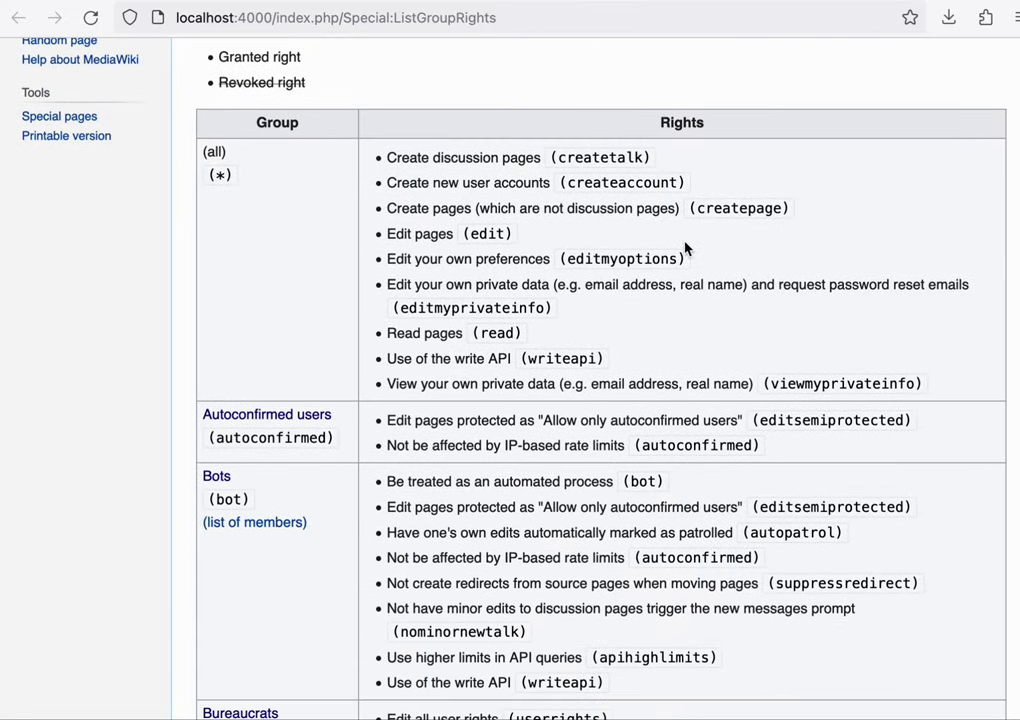
scroll(685, 242, down, 5)
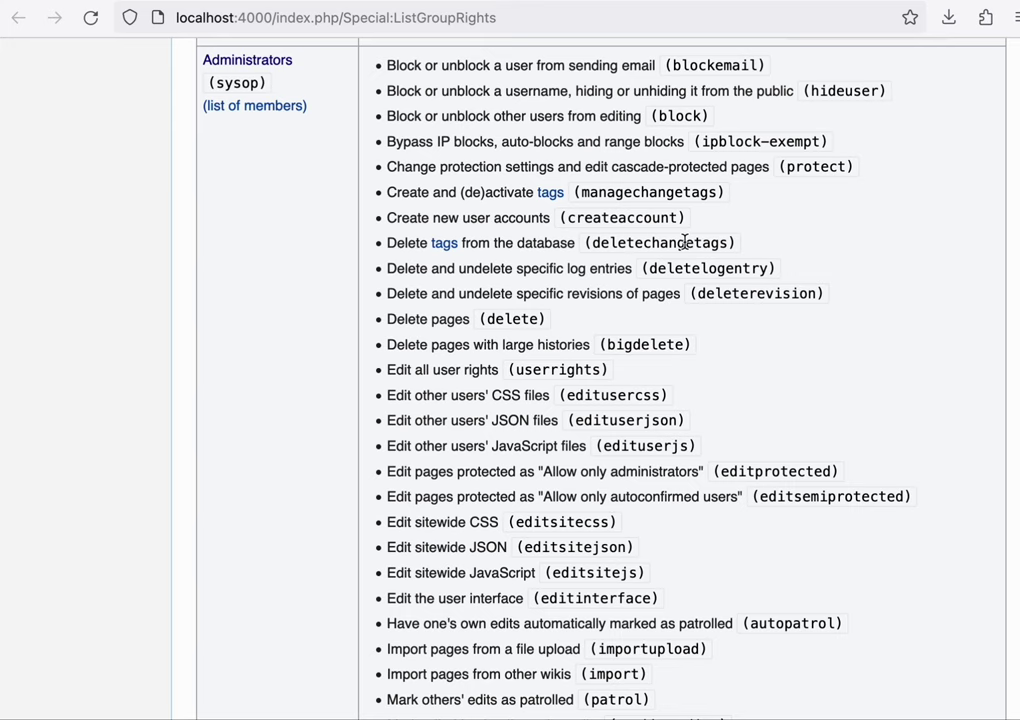
scroll(688, 257, up, 1)
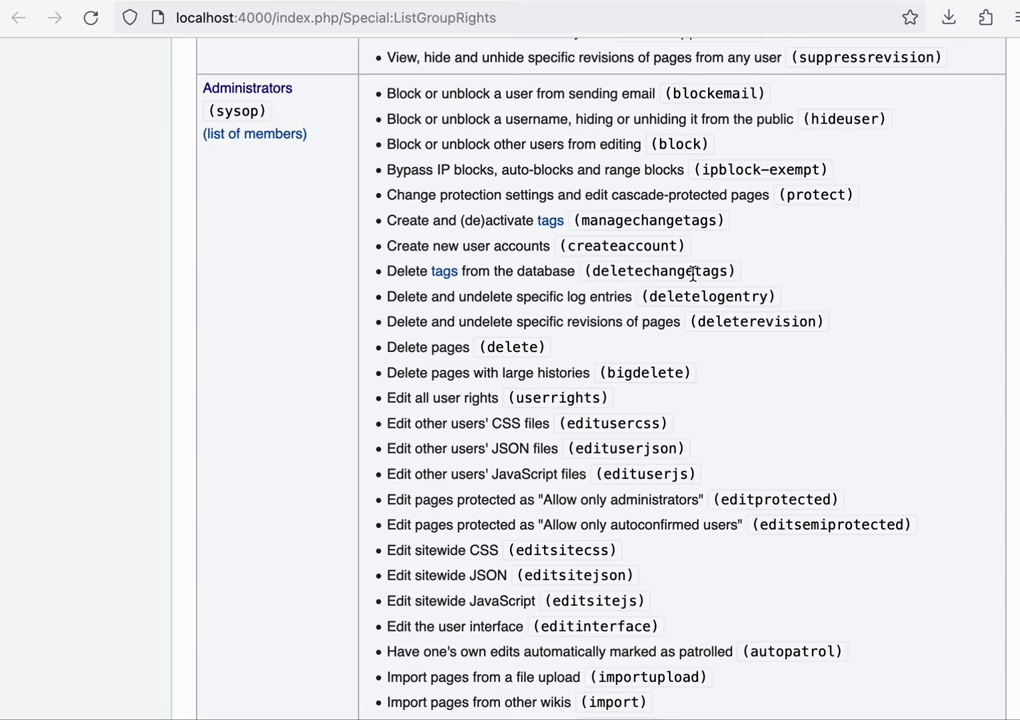
scroll(630, 336, up, 1)
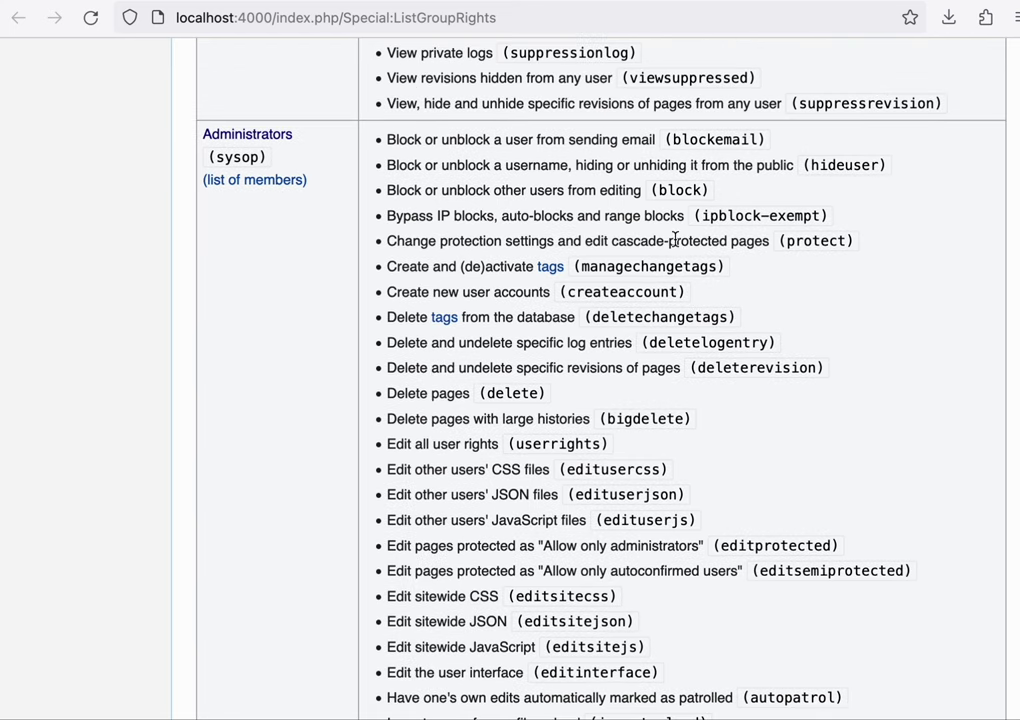
Step: Switch to the User rights and groups tab and scroll through its content
click(549, 3)
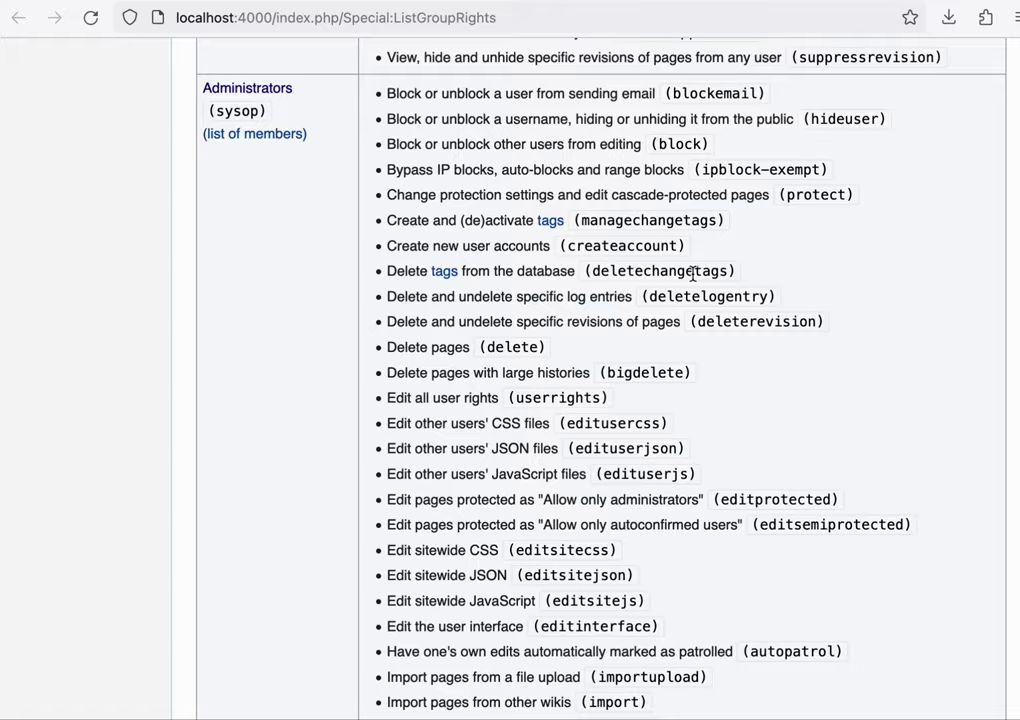
scroll(663, 262, down, 1)
scroll(633, 335, down, 5)
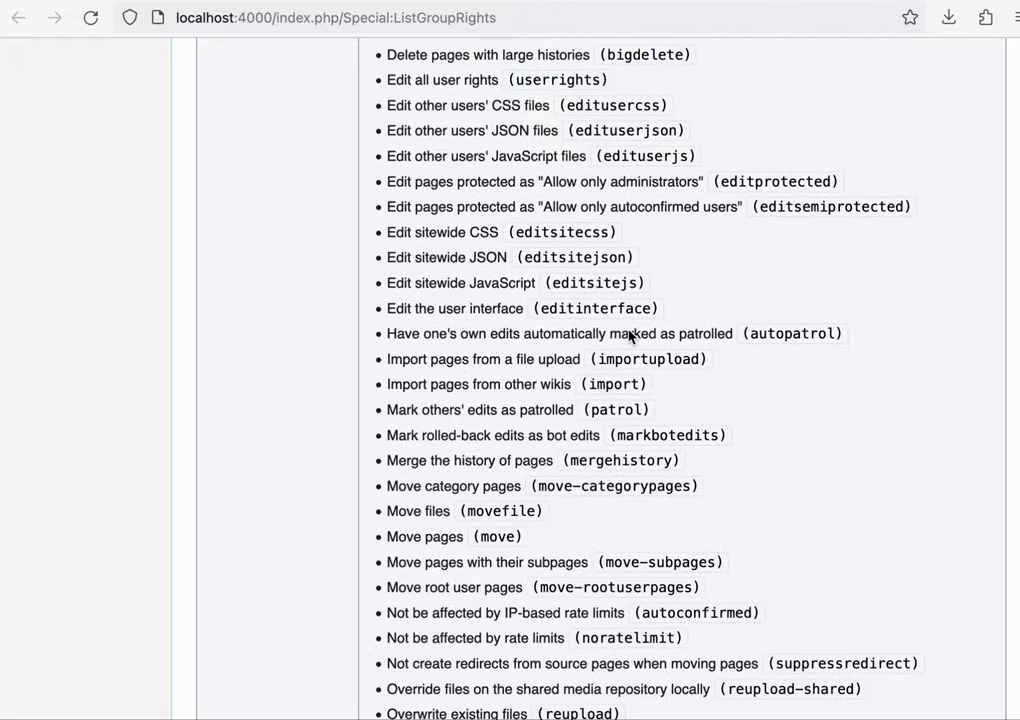
scroll(630, 336, down, 20)
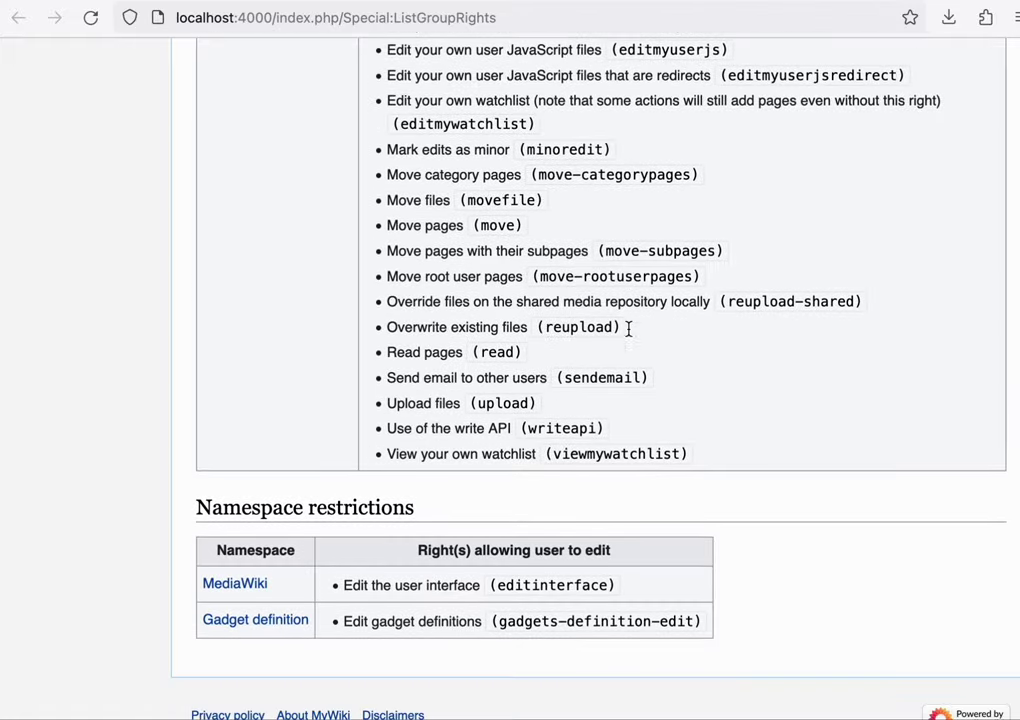
scroll(630, 336, up, 20)
scroll(630, 336, down, 7)
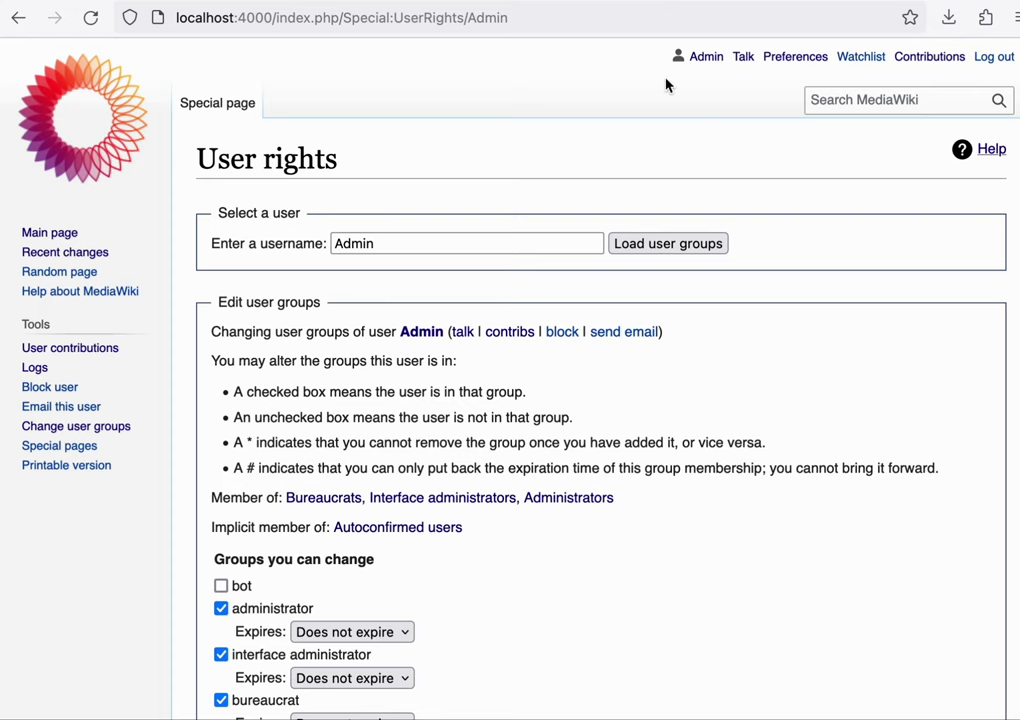
scroll(666, 85, down, 1)
scroll(734, 331, down, 1)
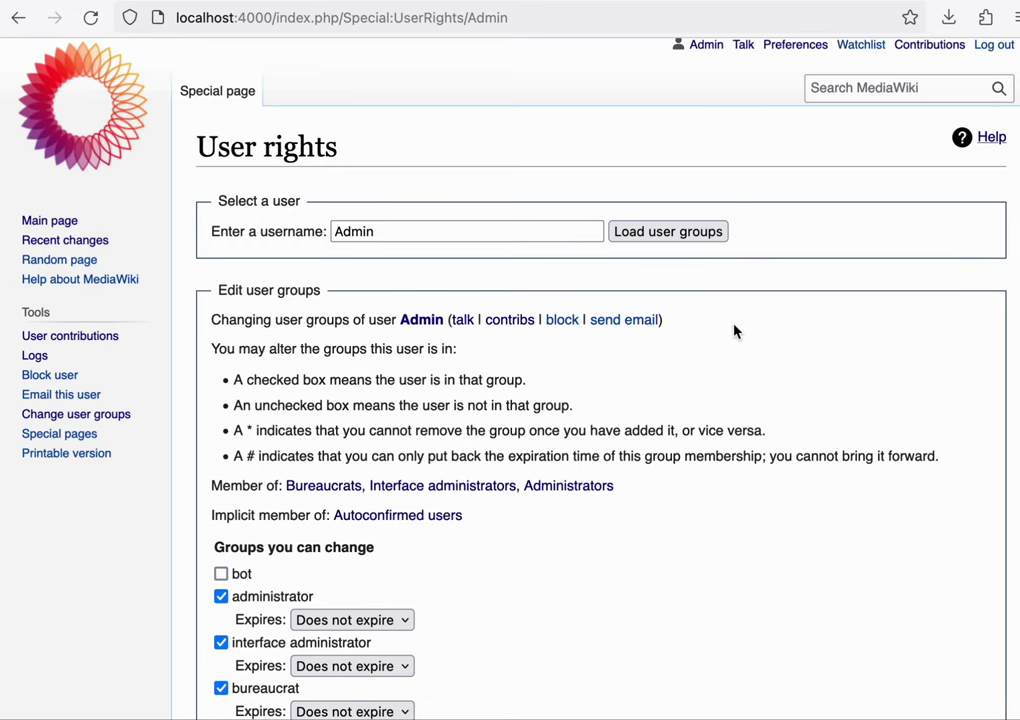
scroll(734, 331, up, 1)
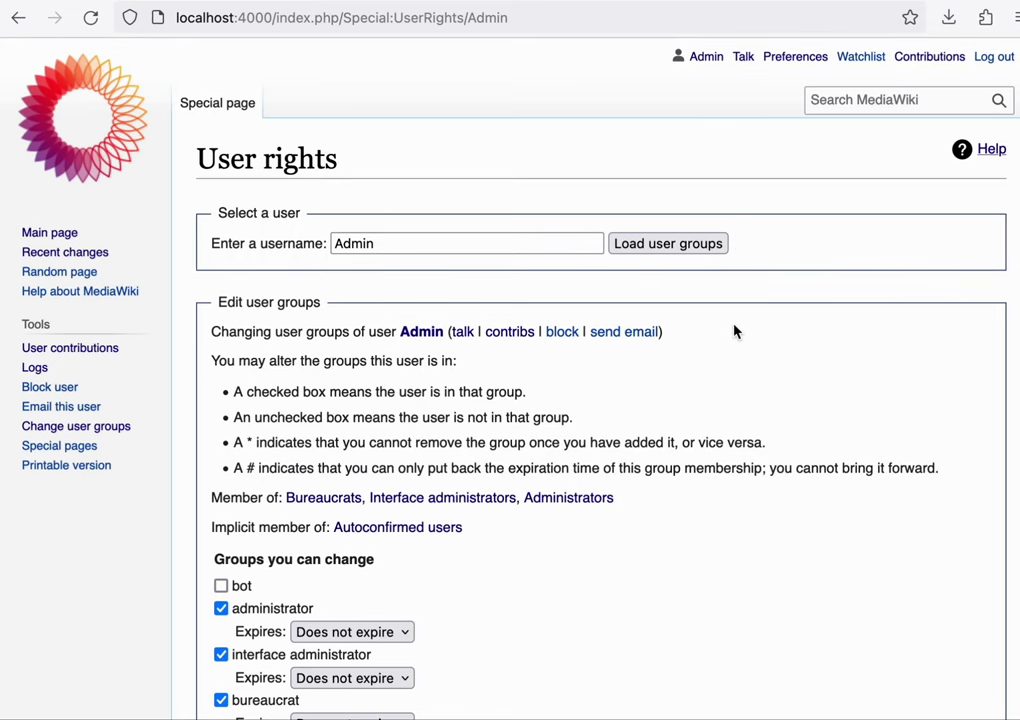
scroll(734, 331, down, 5)
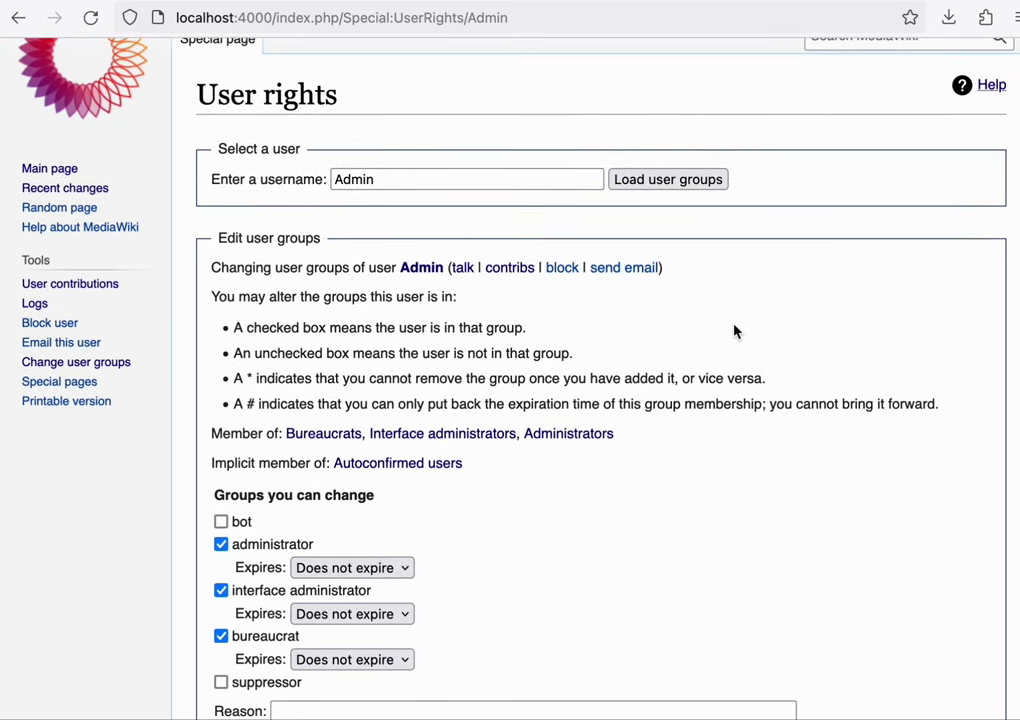
scroll(734, 331, down, 5)
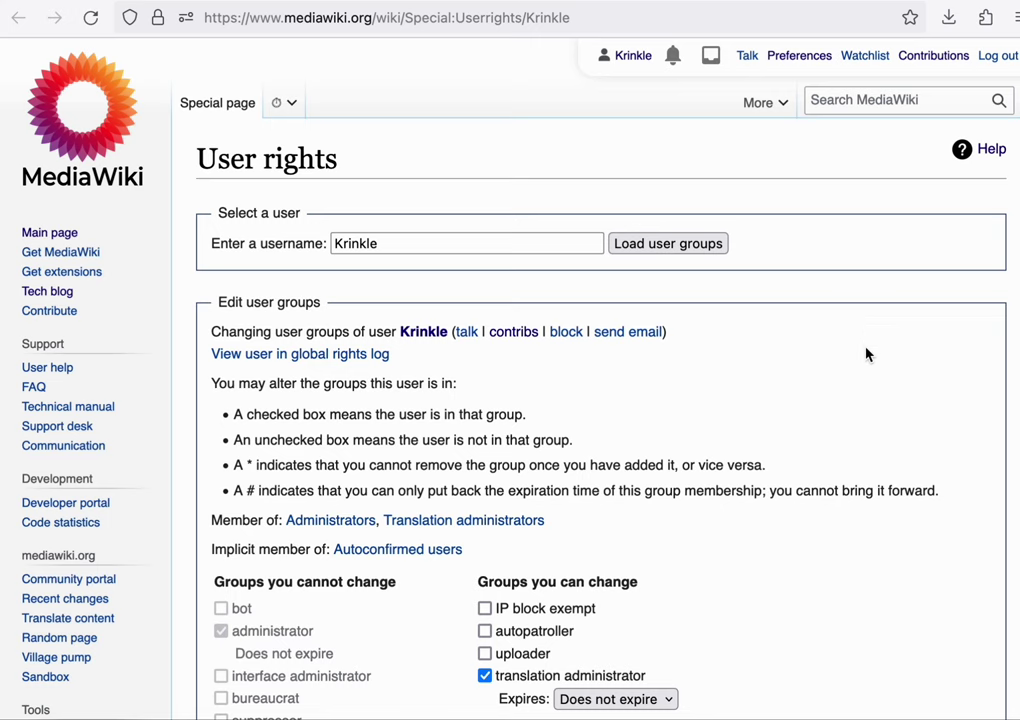
Step: Scroll over the MediaWiki 1.41 schema's User, Permissions and Logging table groups
scroll(866, 352, down, 4)
scroll(590, 428, down, 2)
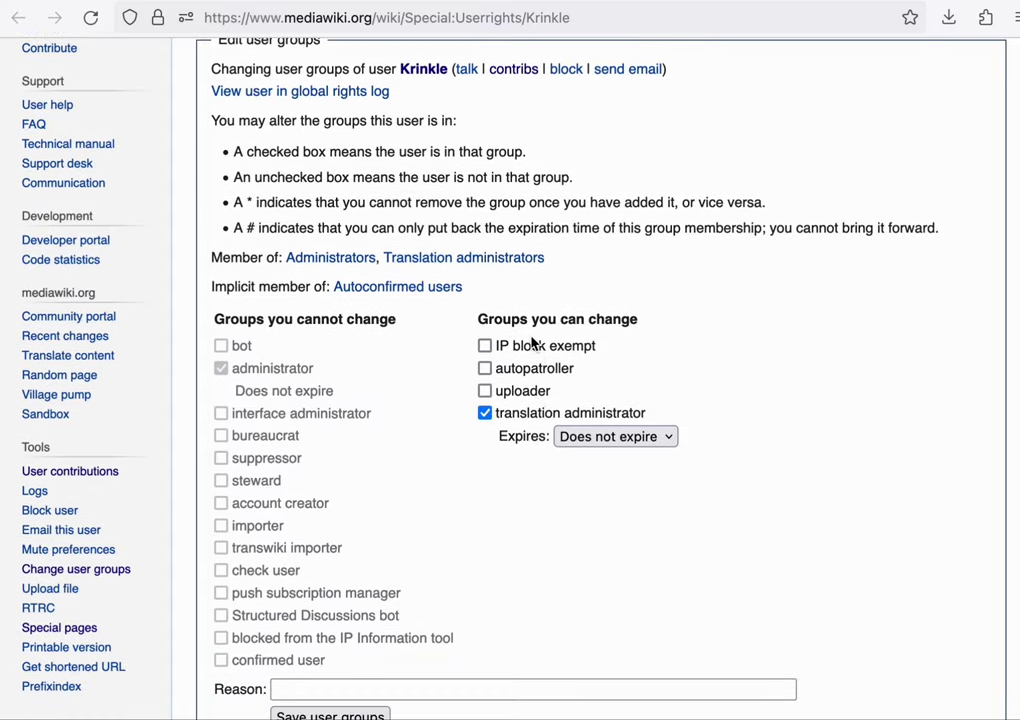
scroll(540, 405, up, 2)
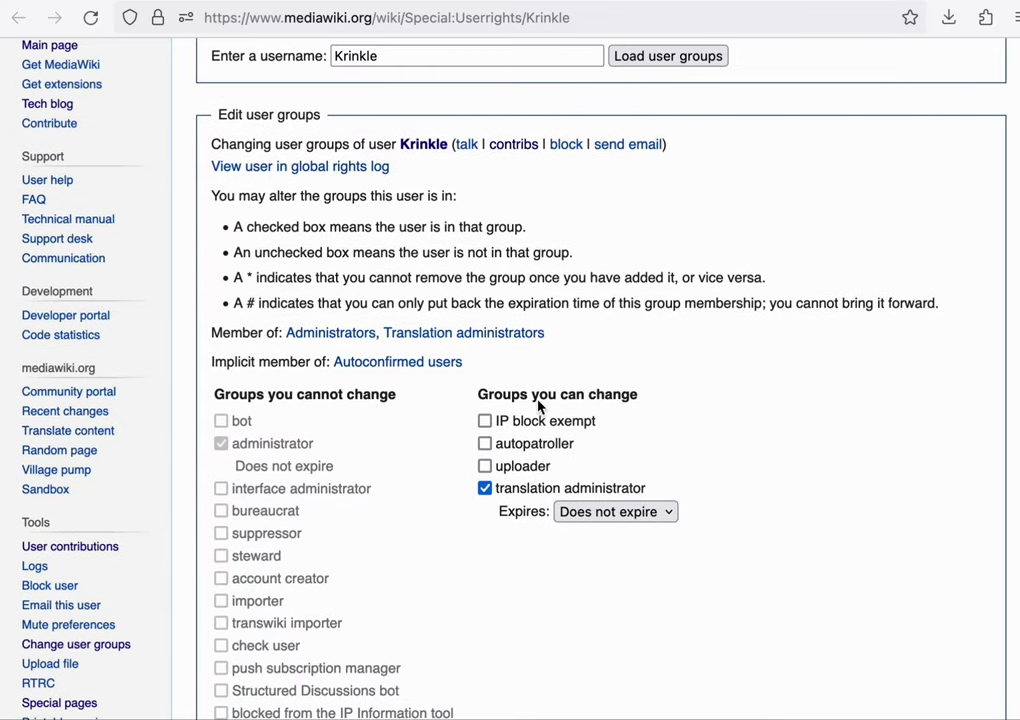
scroll(538, 405, up, 3)
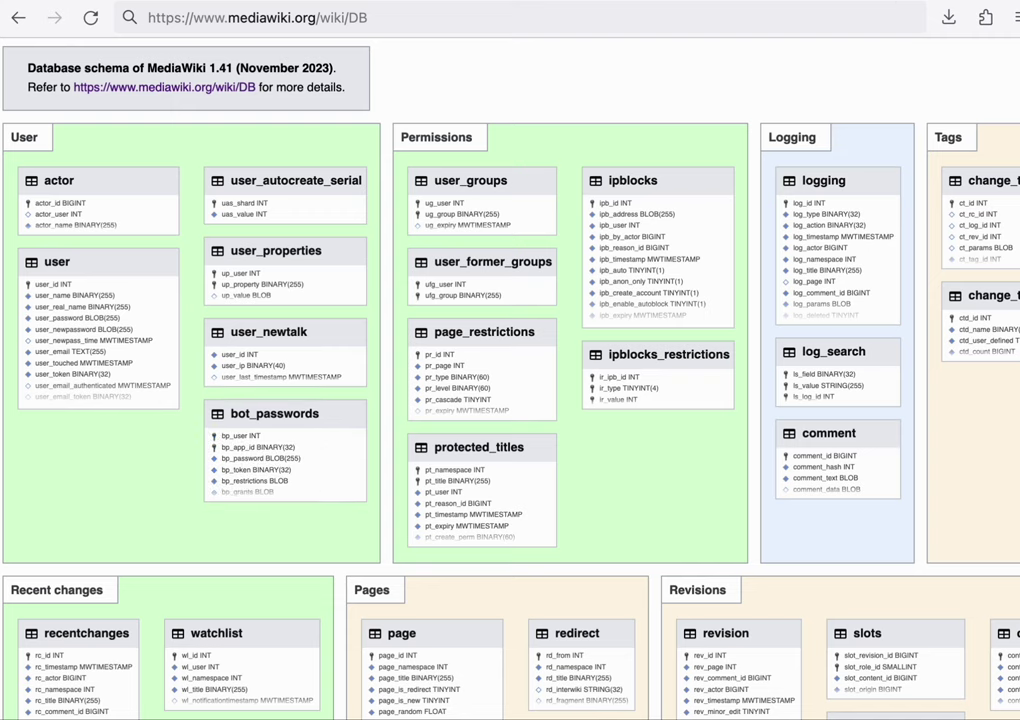
Step: Return to the local Bot passwords tab with MyBot as the bot name
click(854, 4)
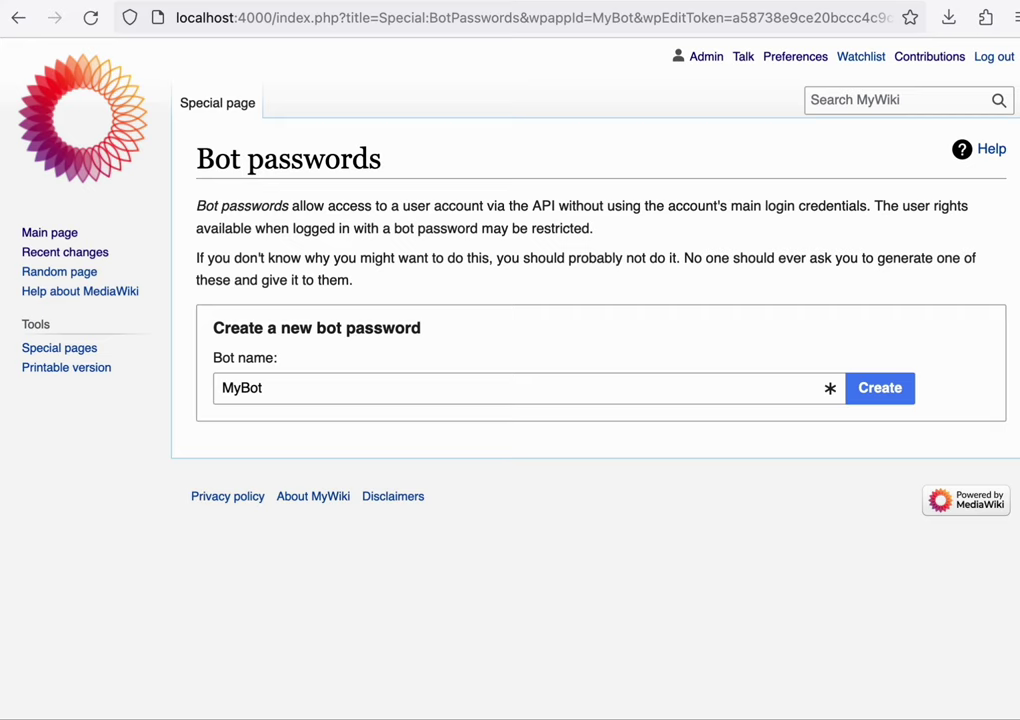
Step: Create the MyBot bot password and review its Applicable grants, only Basic rights checked
click(878, 389)
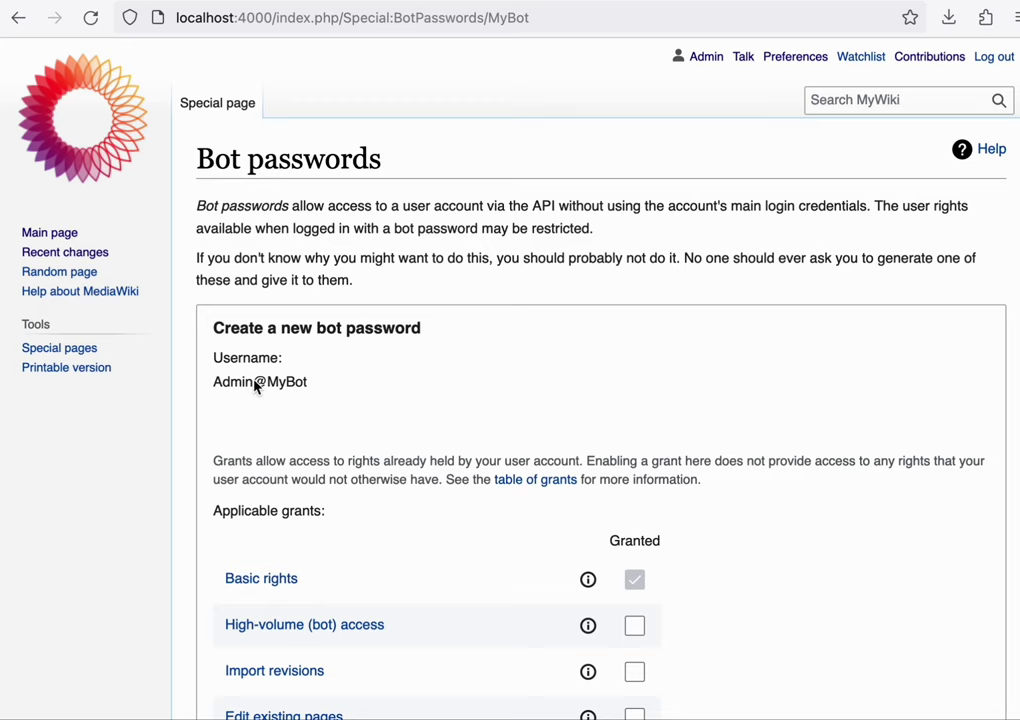
scroll(521, 400, down, 5)
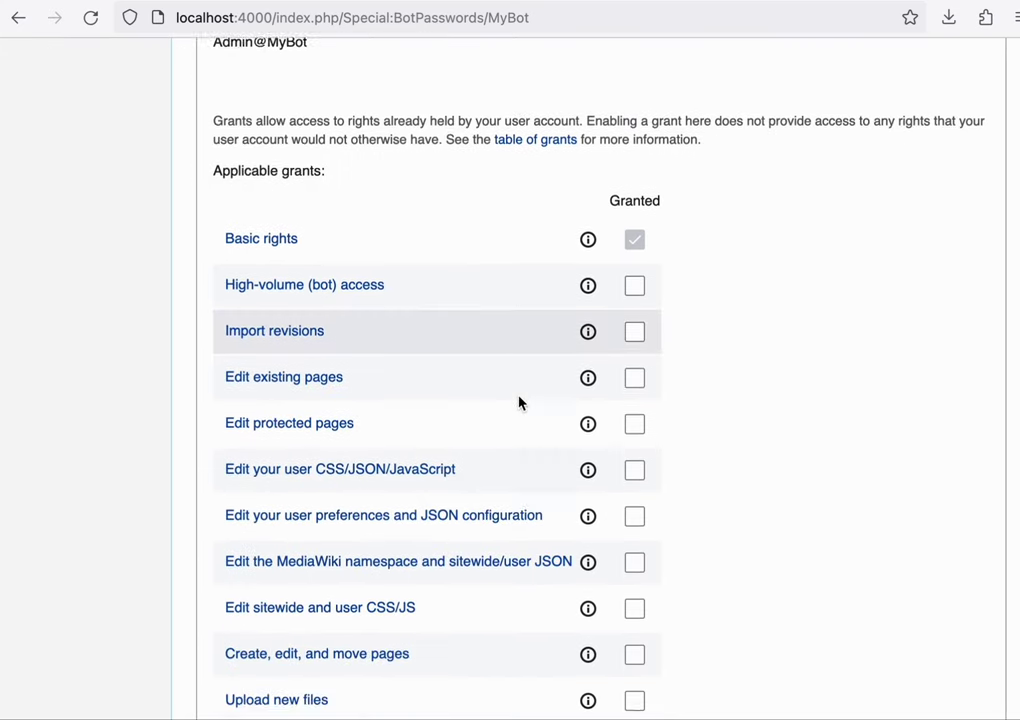
scroll(738, 260, up, 2)
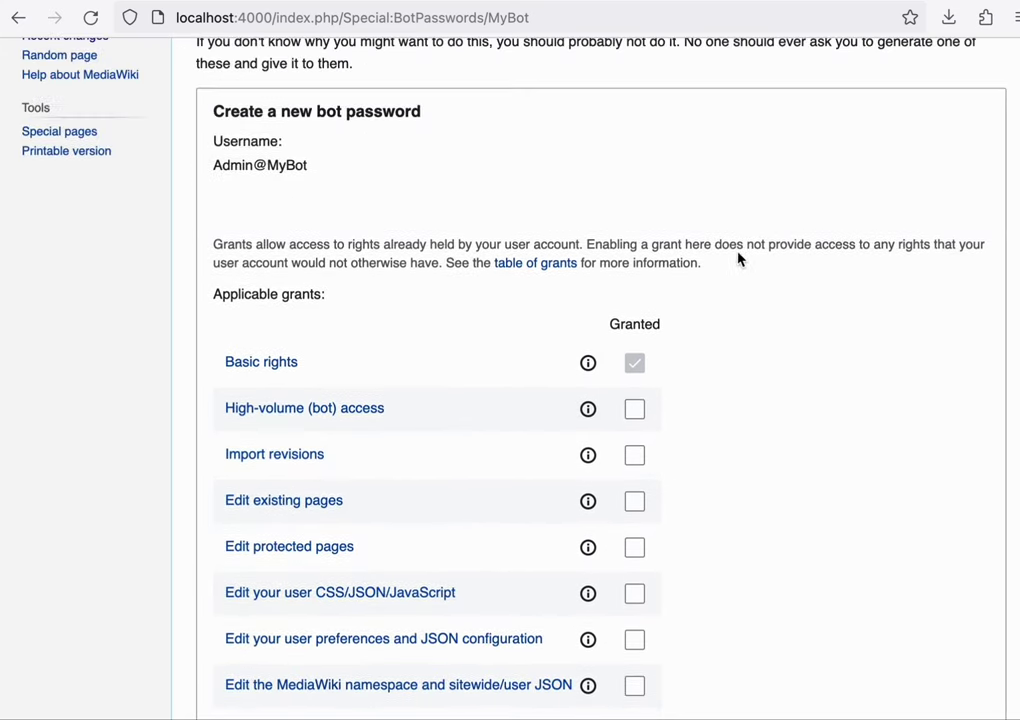
scroll(759, 352, down, 2)
scroll(759, 352, up, 5)
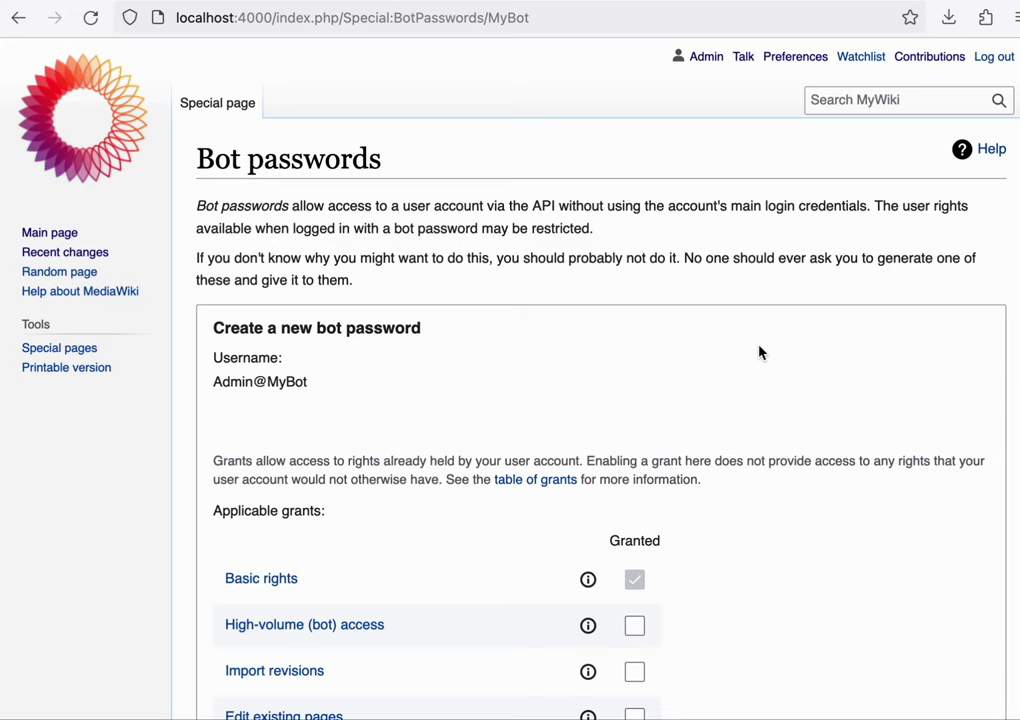
scroll(759, 352, down, 10)
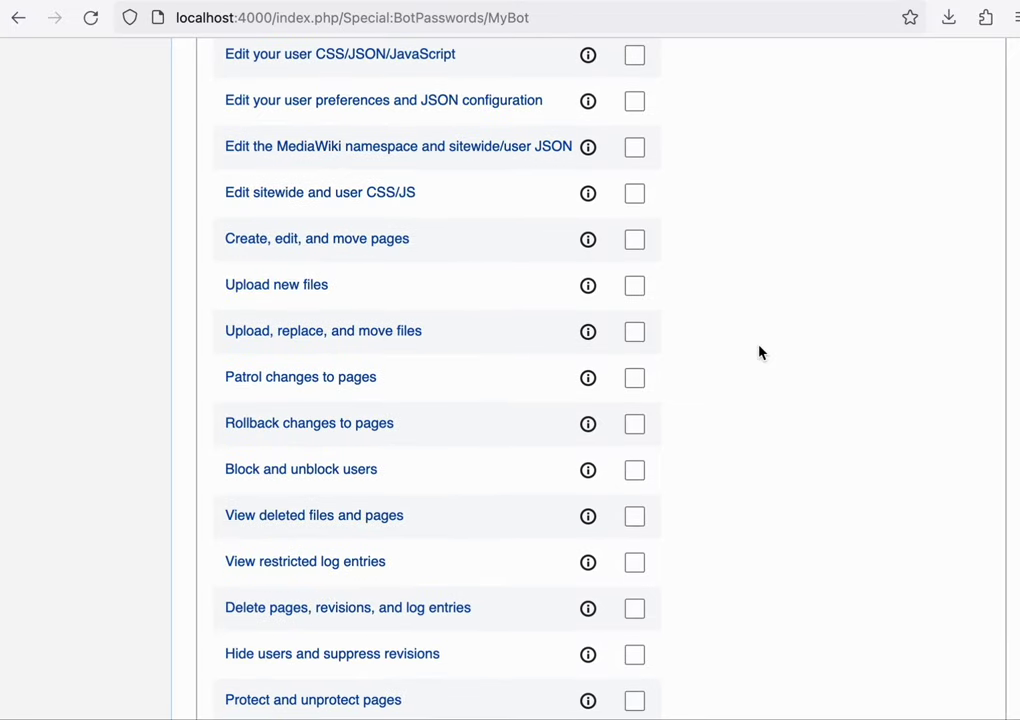
scroll(759, 352, down, 15)
scroll(759, 352, up, 20)
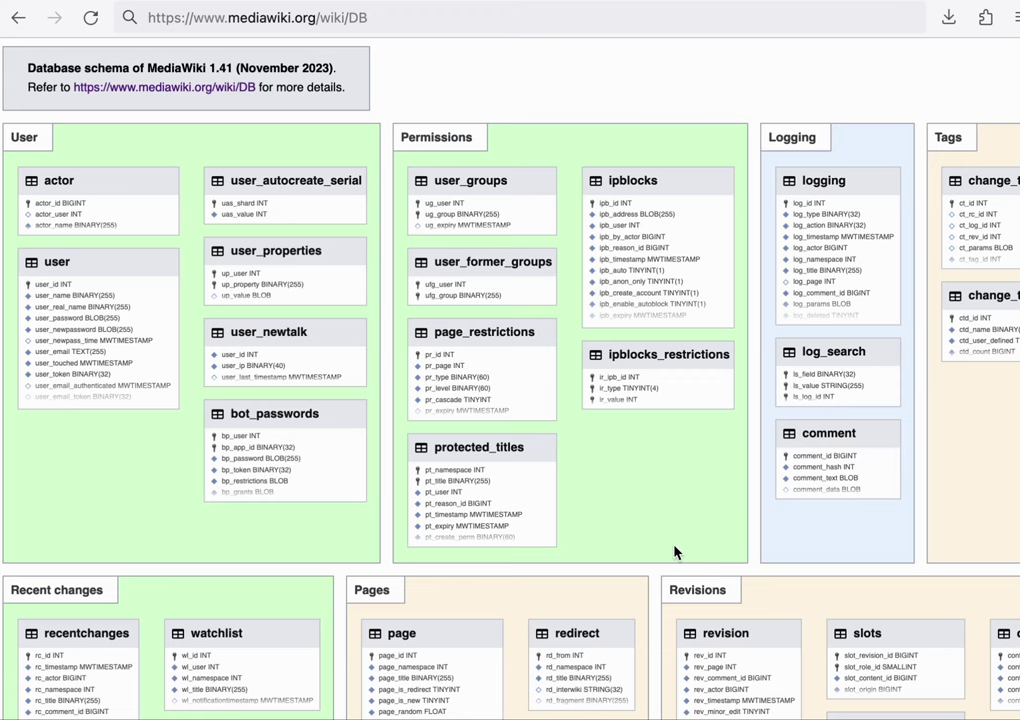
Step: Pan the DB schema diagram to the right
scroll(674, 551, right, 5)
scroll(672, 550, right, 1)
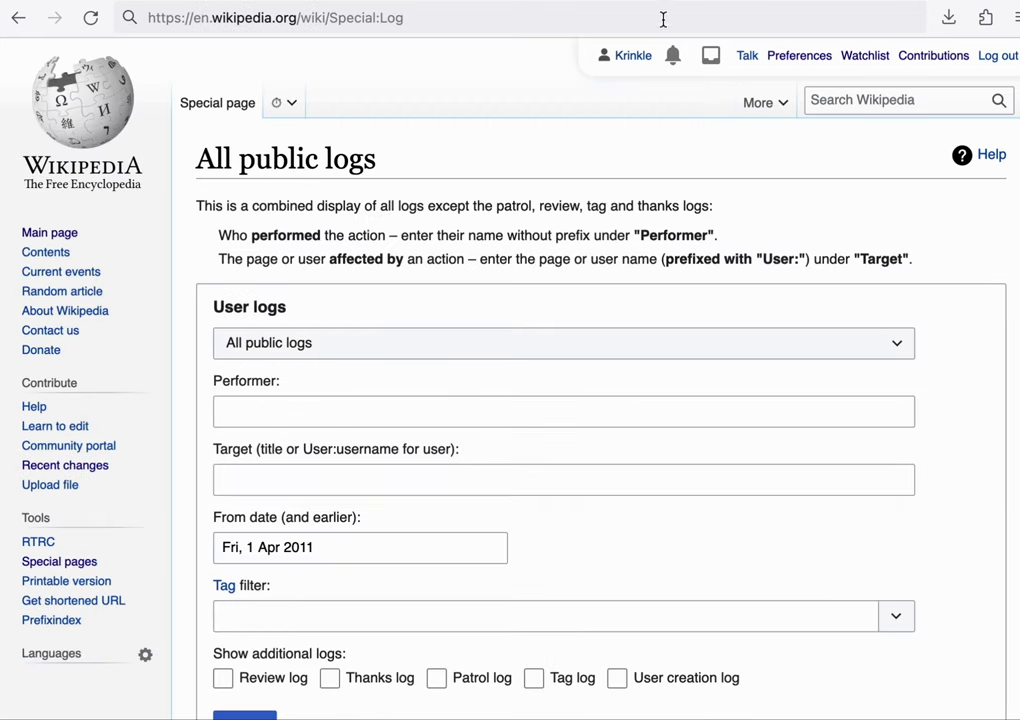
click(399, 362)
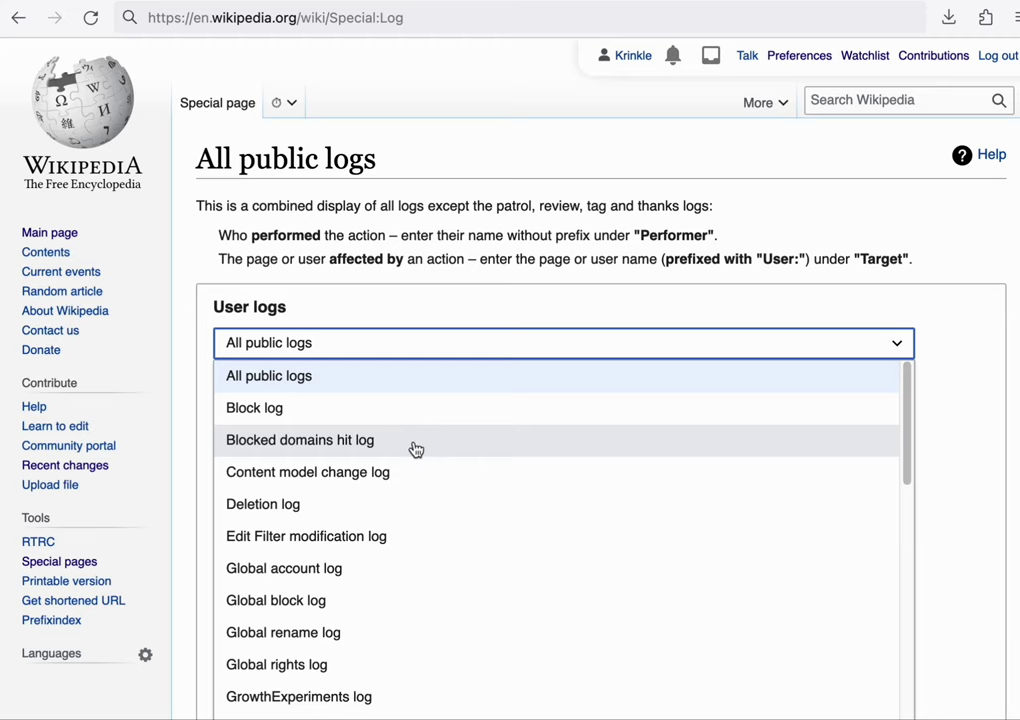
click(465, 258)
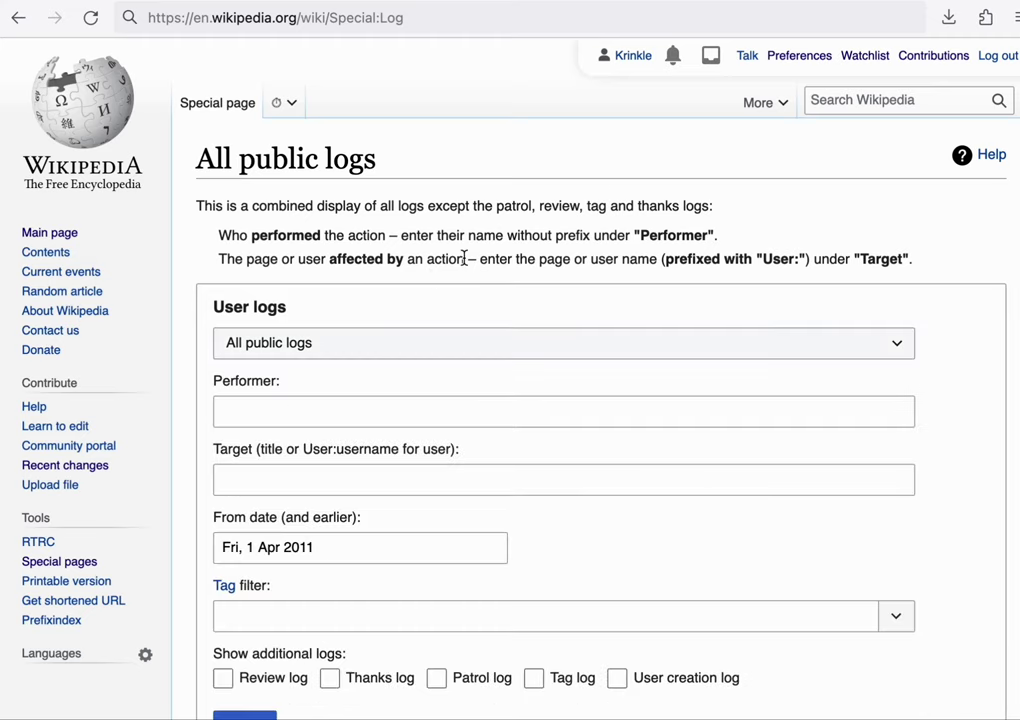
double_click(464, 259)
click(471, 262)
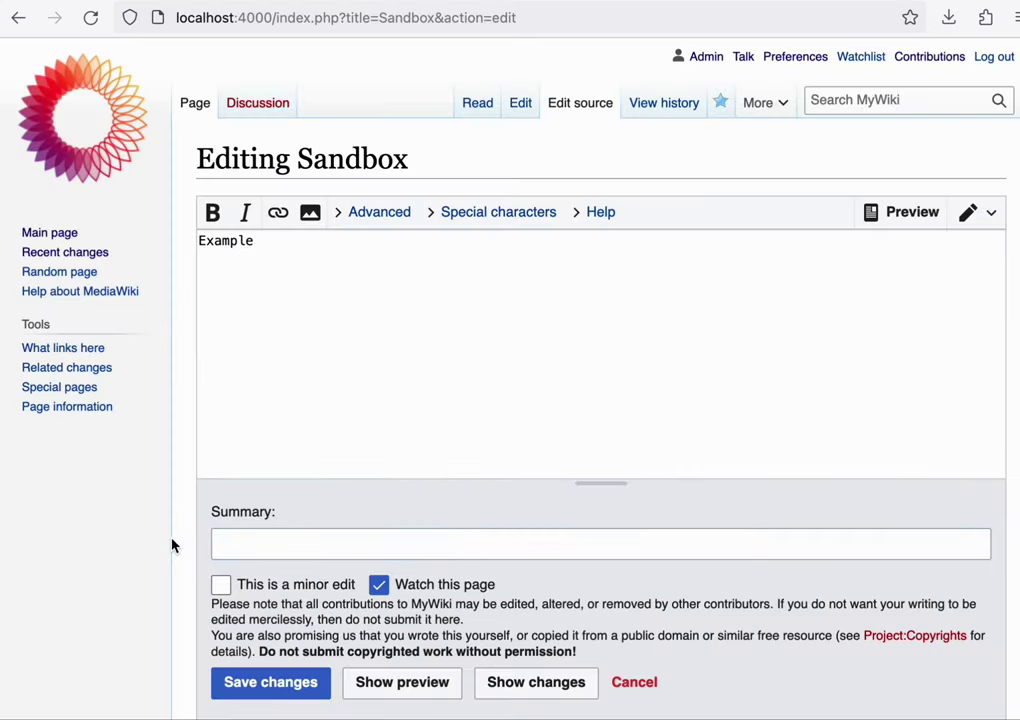
Step: Click into the edit summary, then move to the user group membership page and scroll it
click(239, 540)
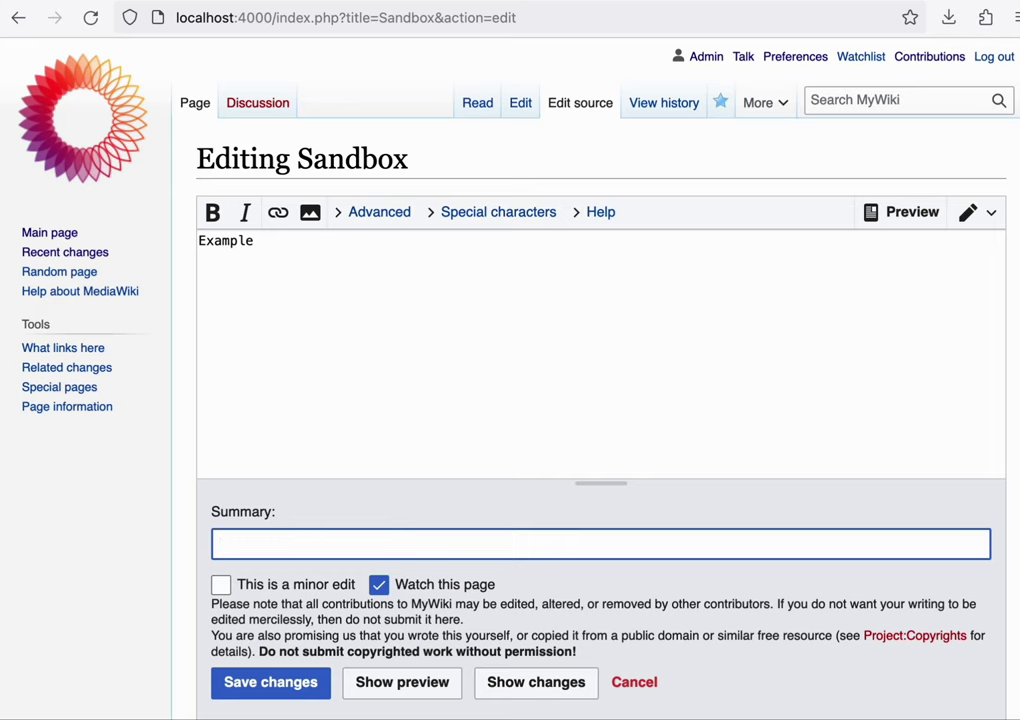
key(ctrl+Tab)
scroll(373, 565, down, 2)
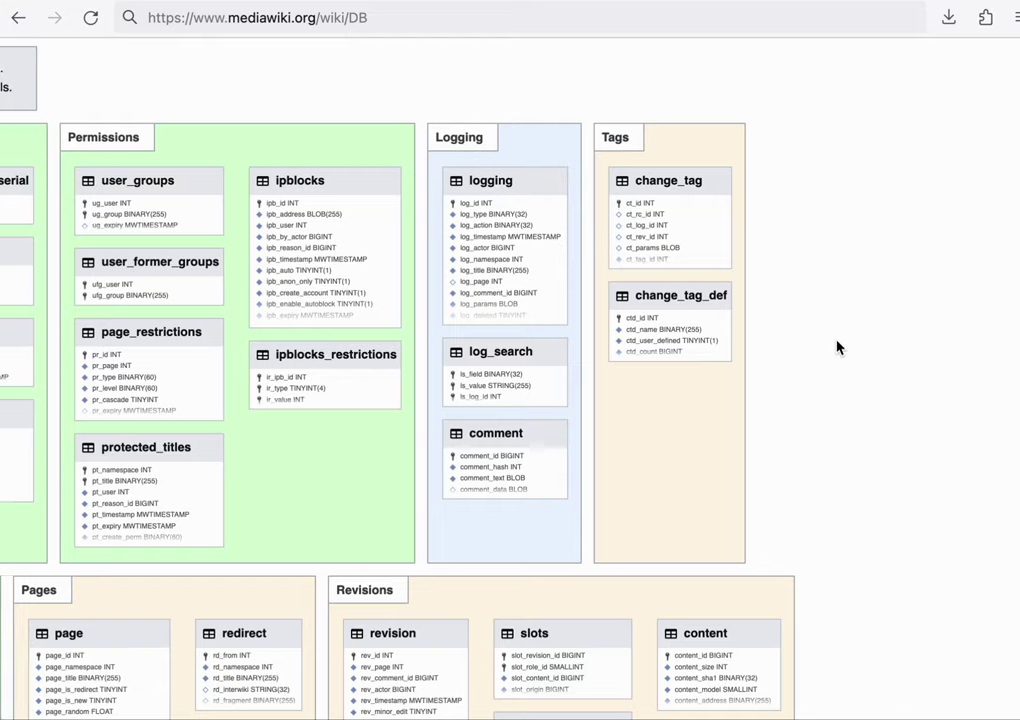
Step: Scroll down, up and down again through the database schema diagram
scroll(838, 347, down, 5)
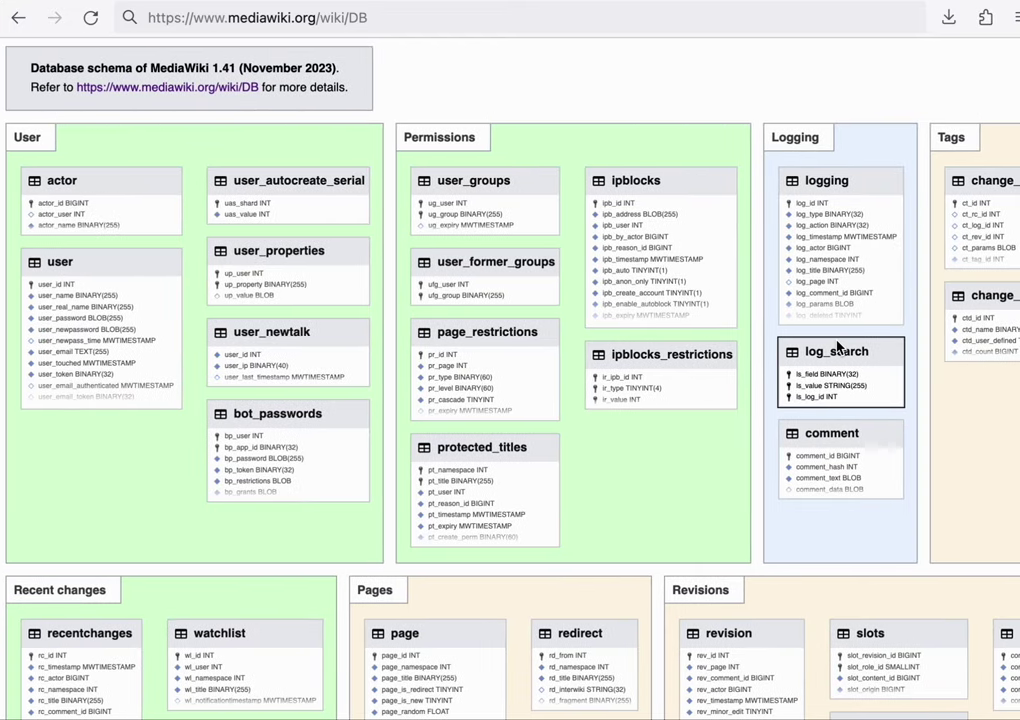
scroll(185, 605, up, 5)
scroll(186, 605, down, 3)
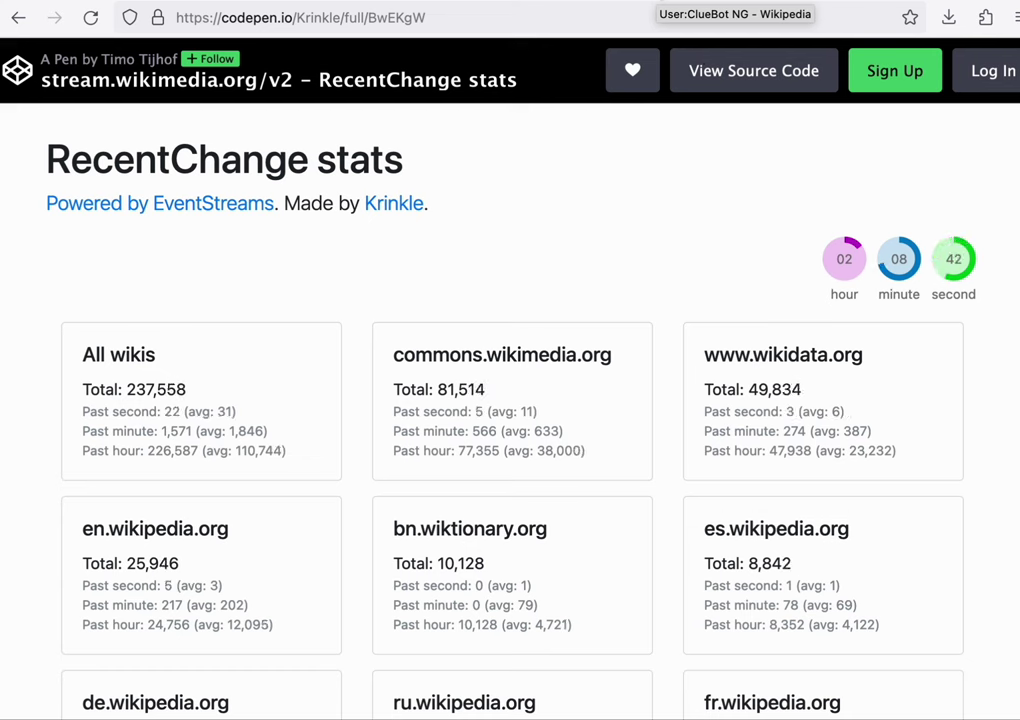
Step: Switch to the User:ClueBot NG tab
click(735, 2)
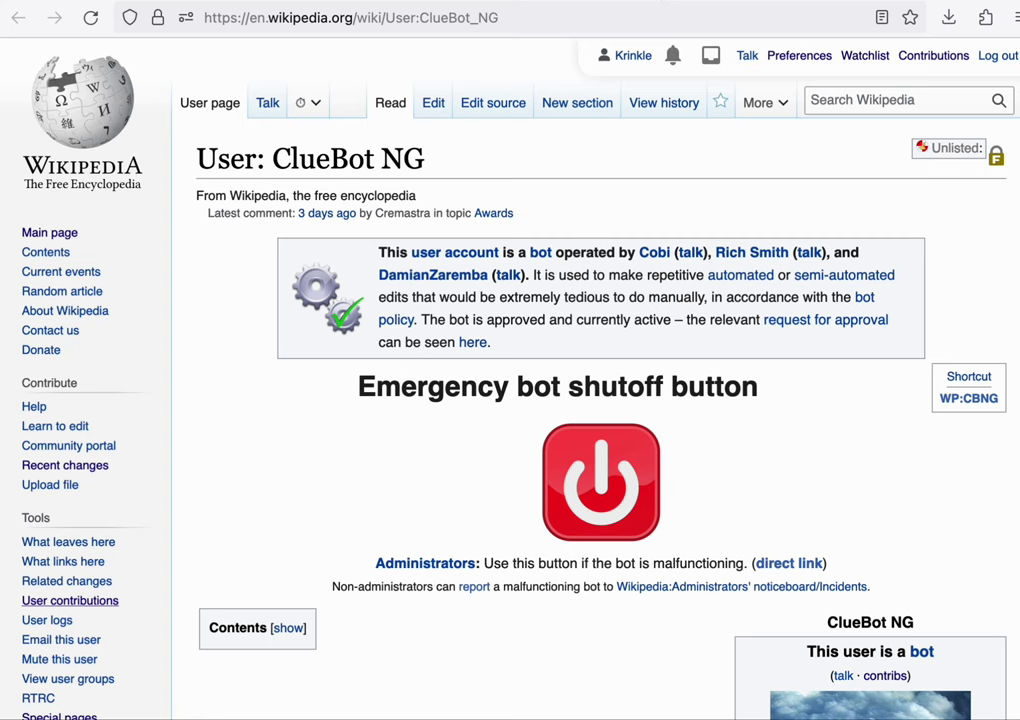
Step: Open ClueBot NG's User contributions from the Tools sidebar
click(70, 600)
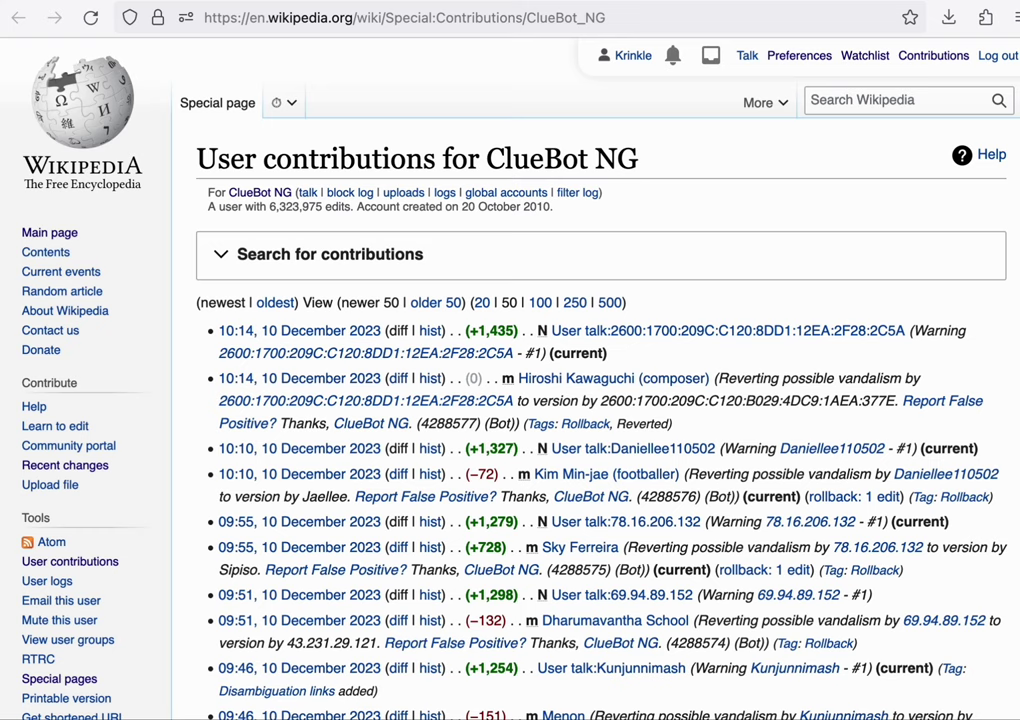
Step: Visit the Wikipedia:Huggle project page and scroll down through it
click(627, 2)
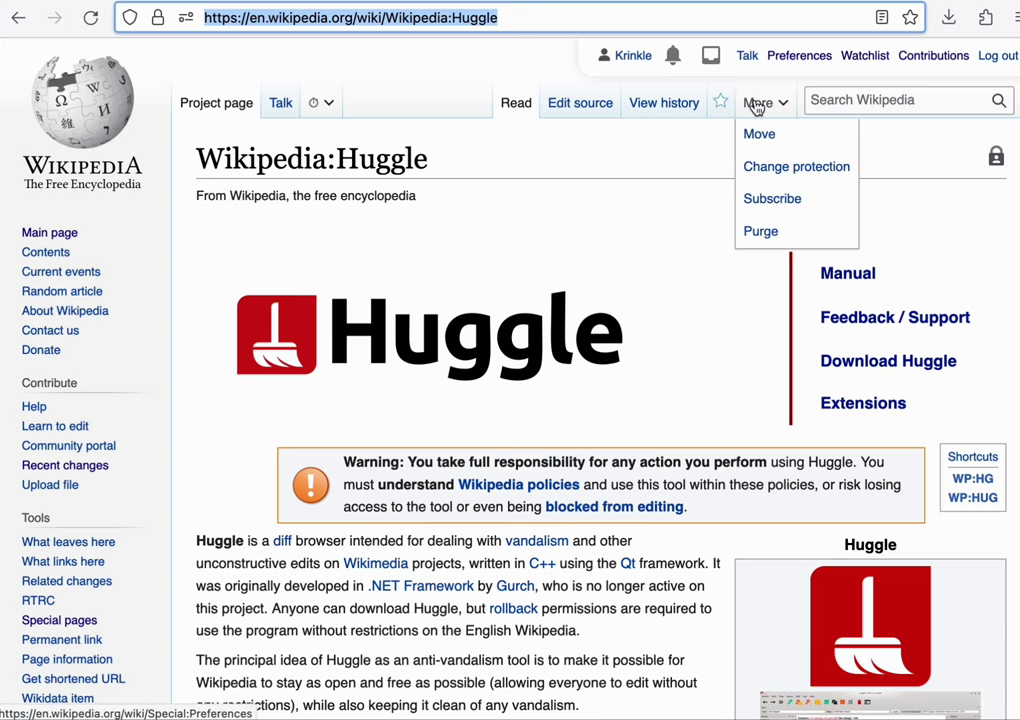
click(604, 157)
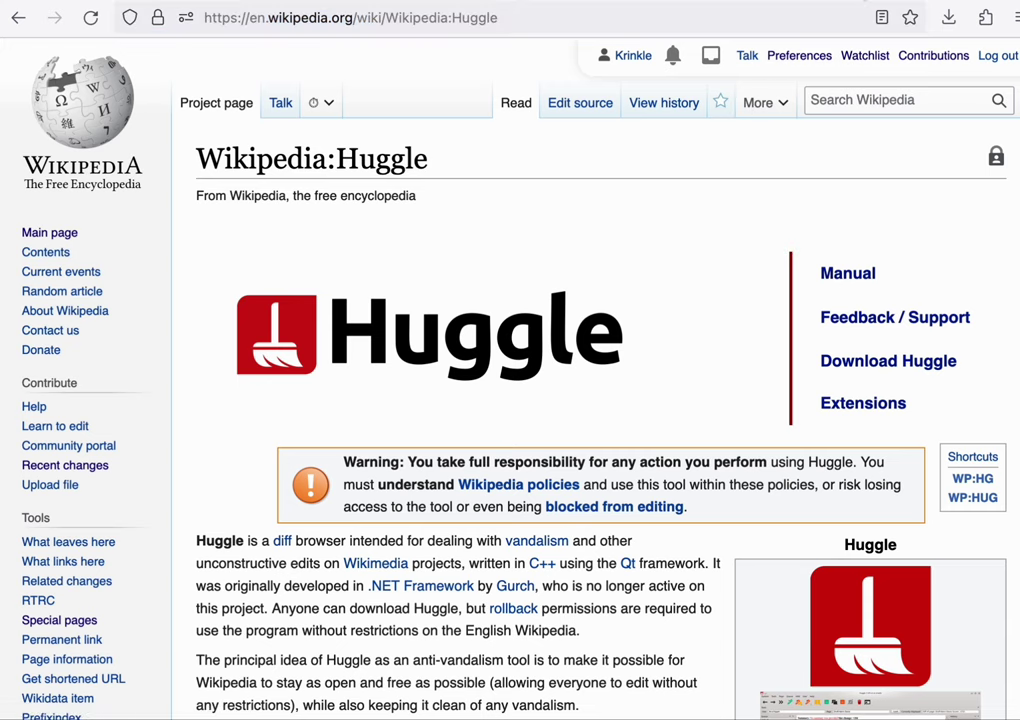
scroll(681, 216, down, 1)
scroll(663, 290, down, 5)
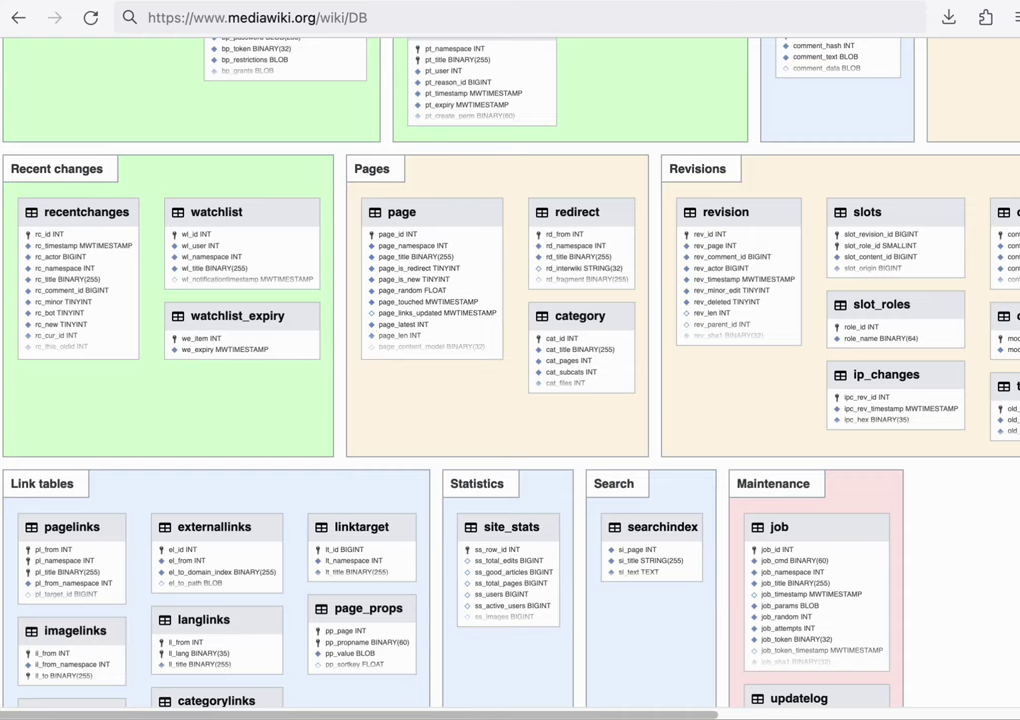
Step: Switch to Manual:Namespace, scroll its namespace table and highlight the Special namespace entry
click(585, 2)
scroll(638, 380, down, 10)
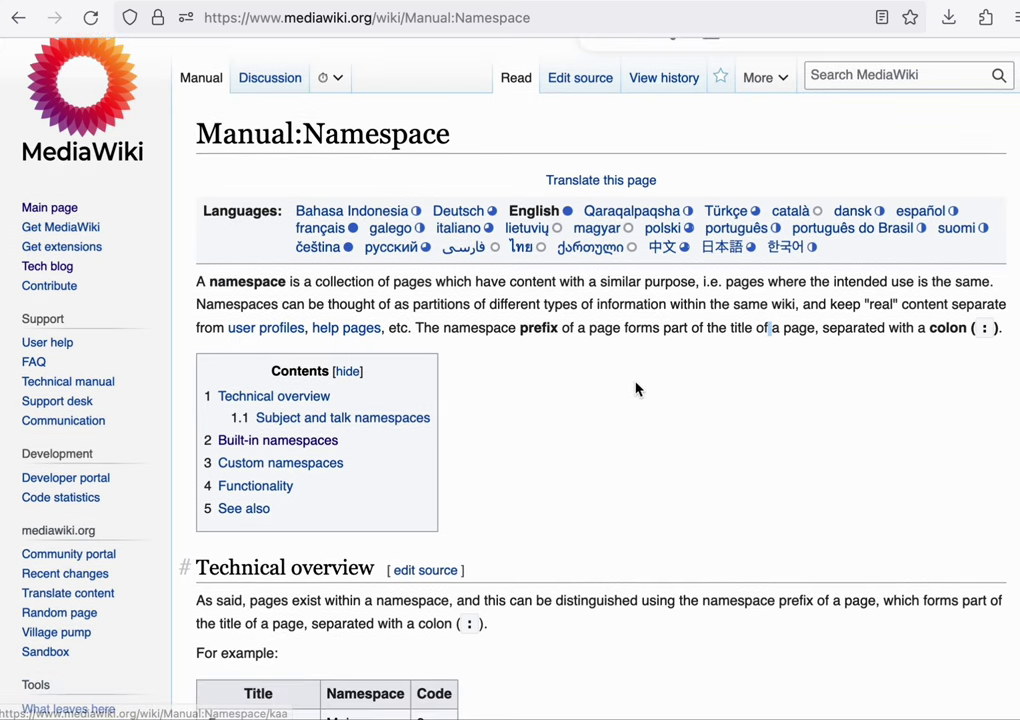
scroll(683, 386, down, 4)
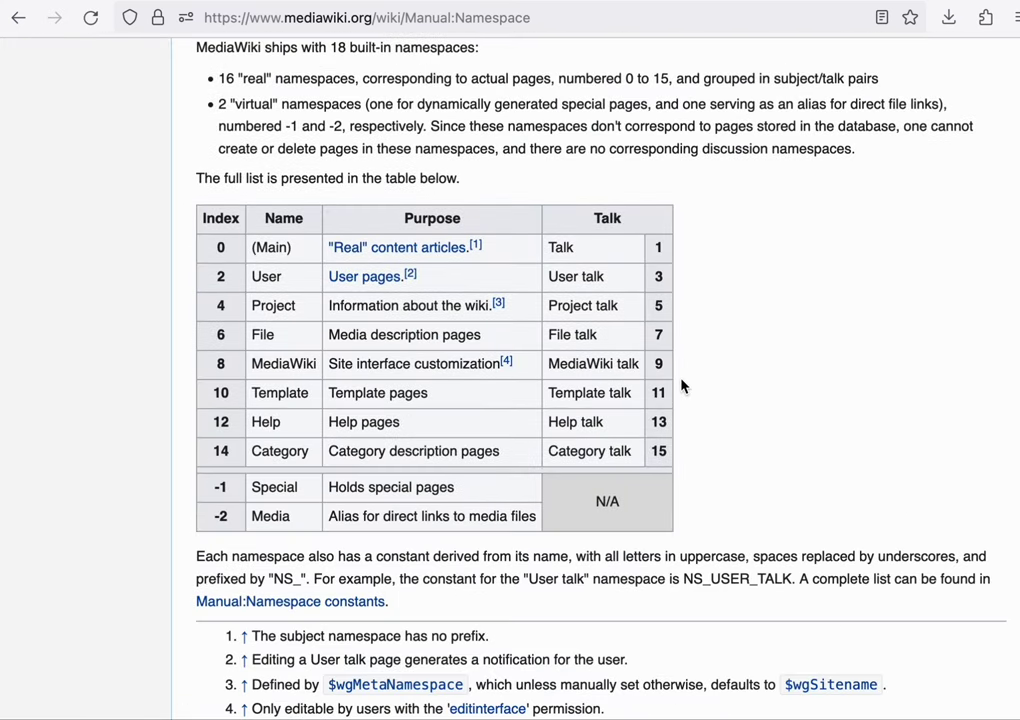
scroll(683, 386, up, 1)
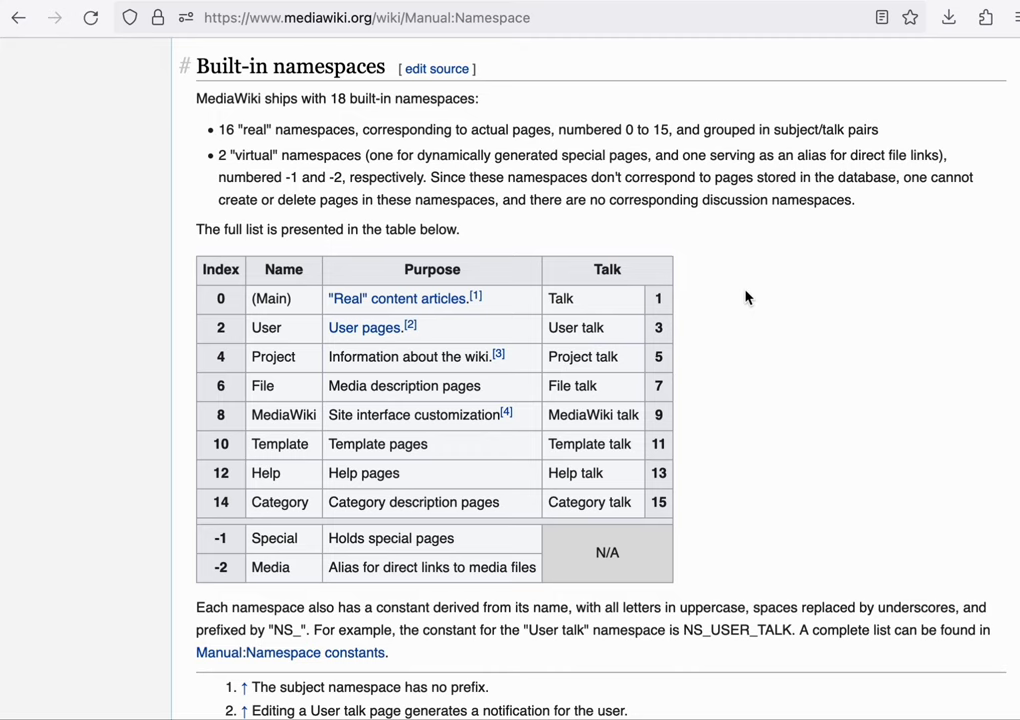
scroll(745, 297, down, 1)
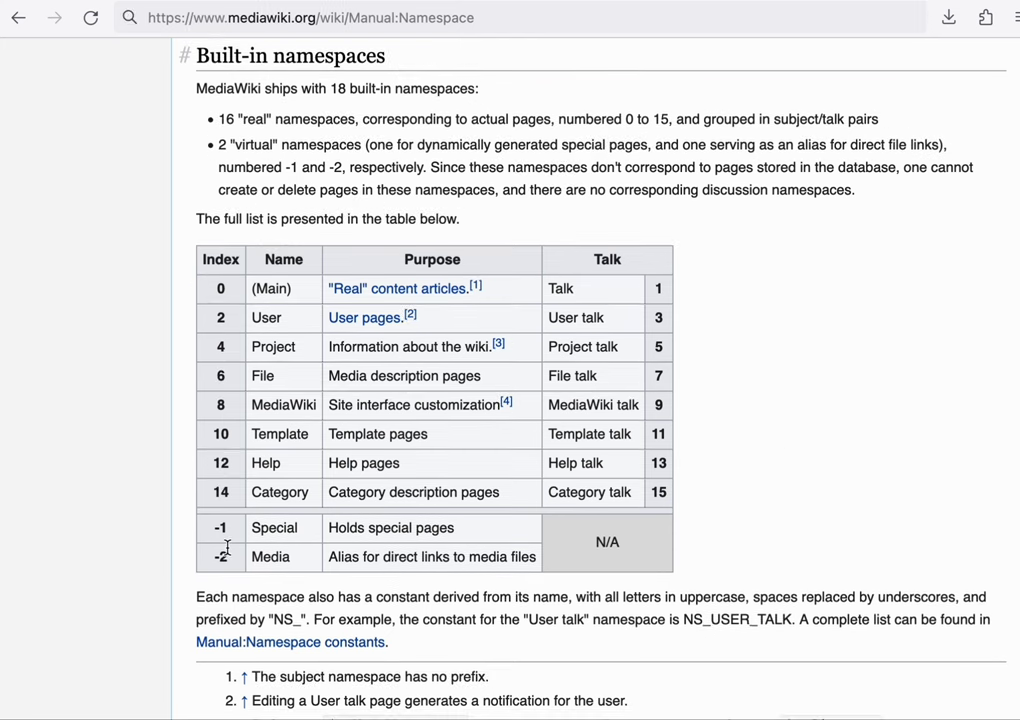
drag(251, 528, 303, 535)
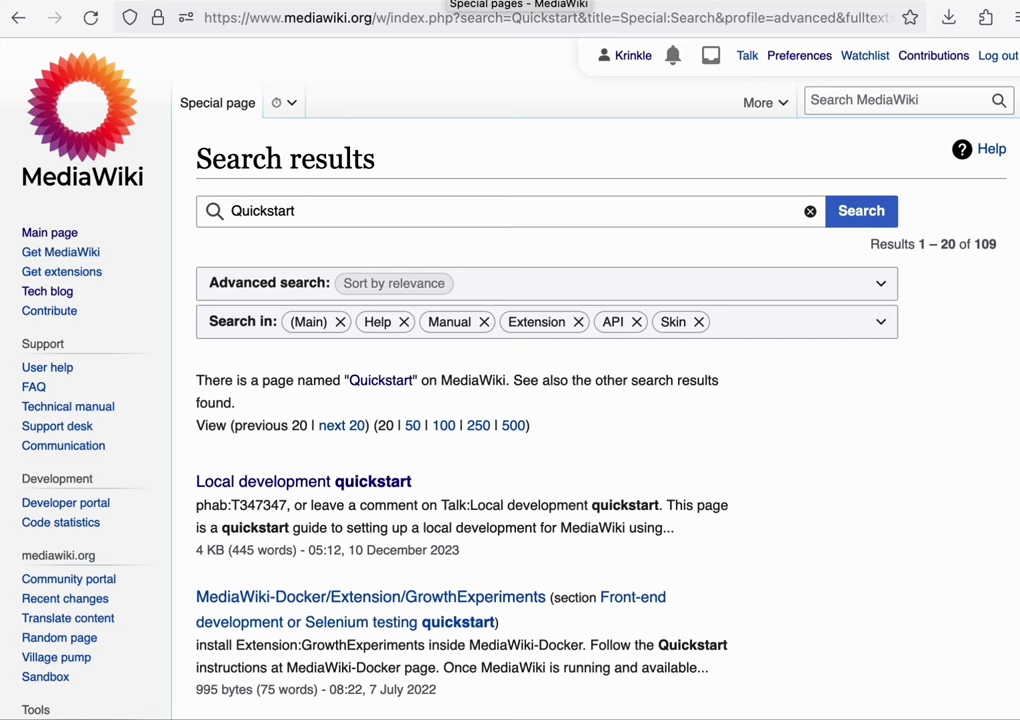
Step: Leave the Quickstart search results for the DB schema diagram tab
click(518, 2)
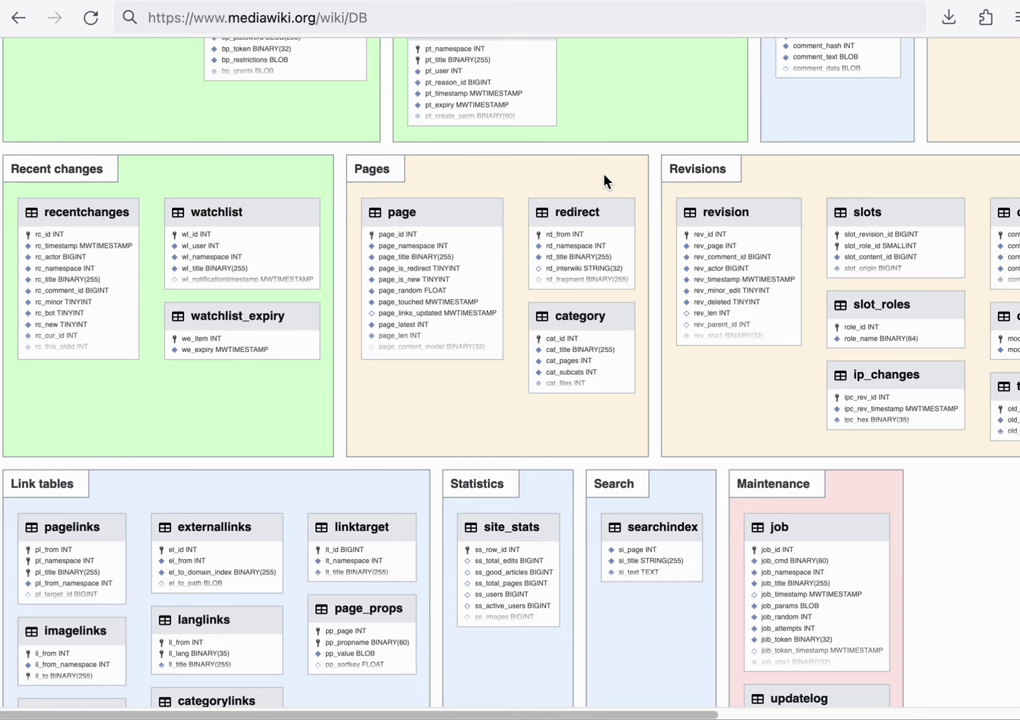
Step: Append 'hello' after 'Example' in the Sandbox text and save the edit
scroll(604, 181, right, 5)
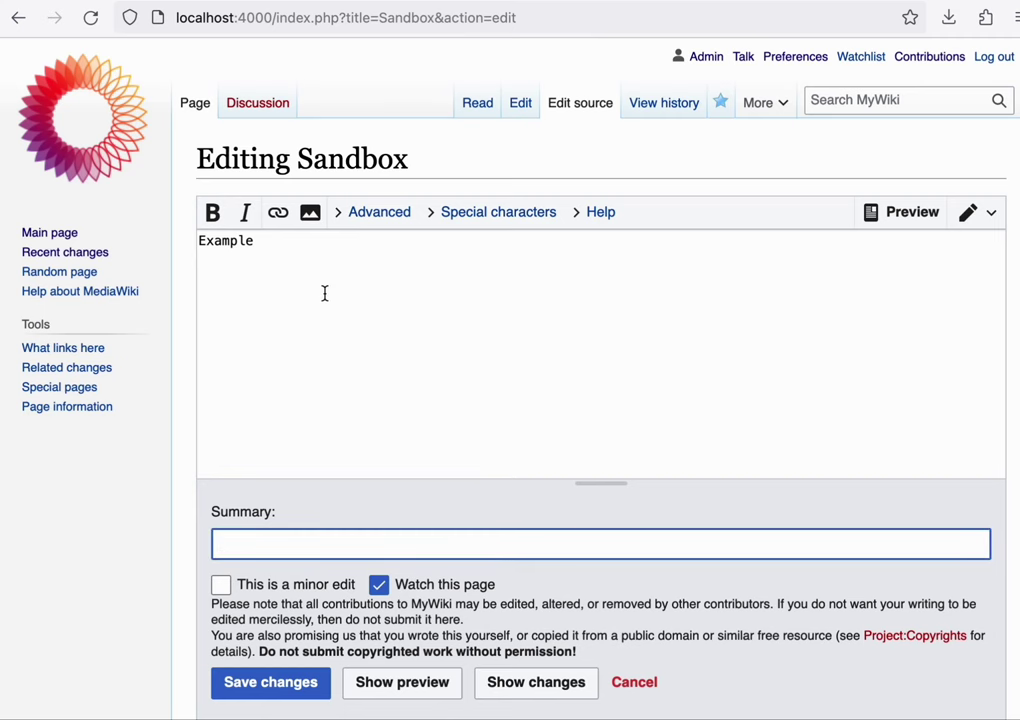
click(324, 293)
key(BackSpace)
text(hello)
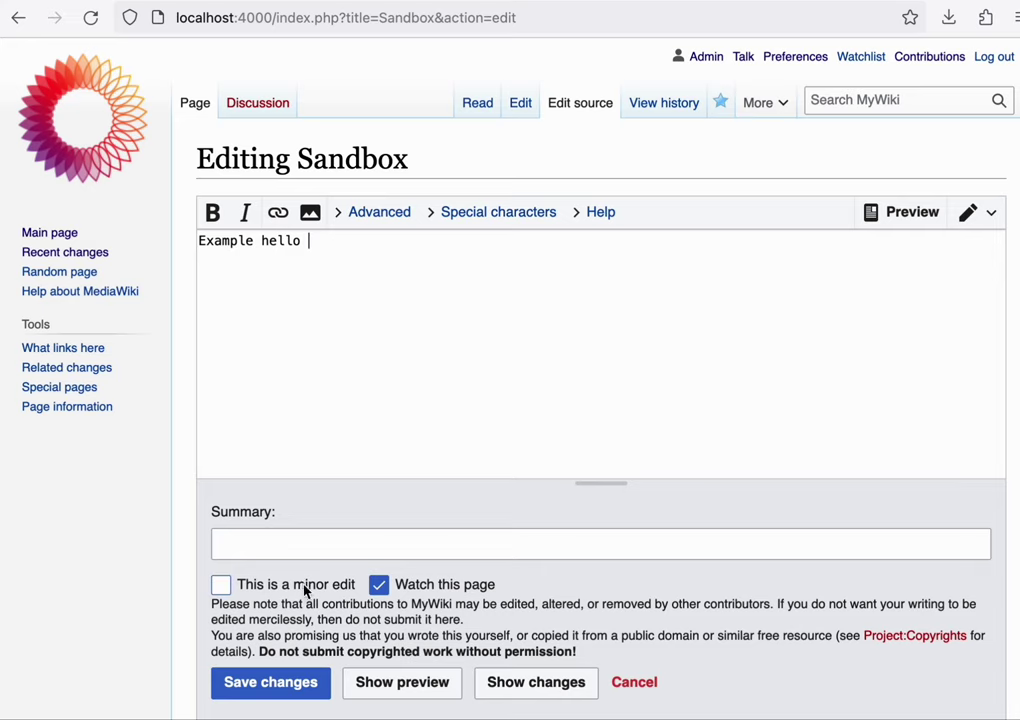
click(268, 686)
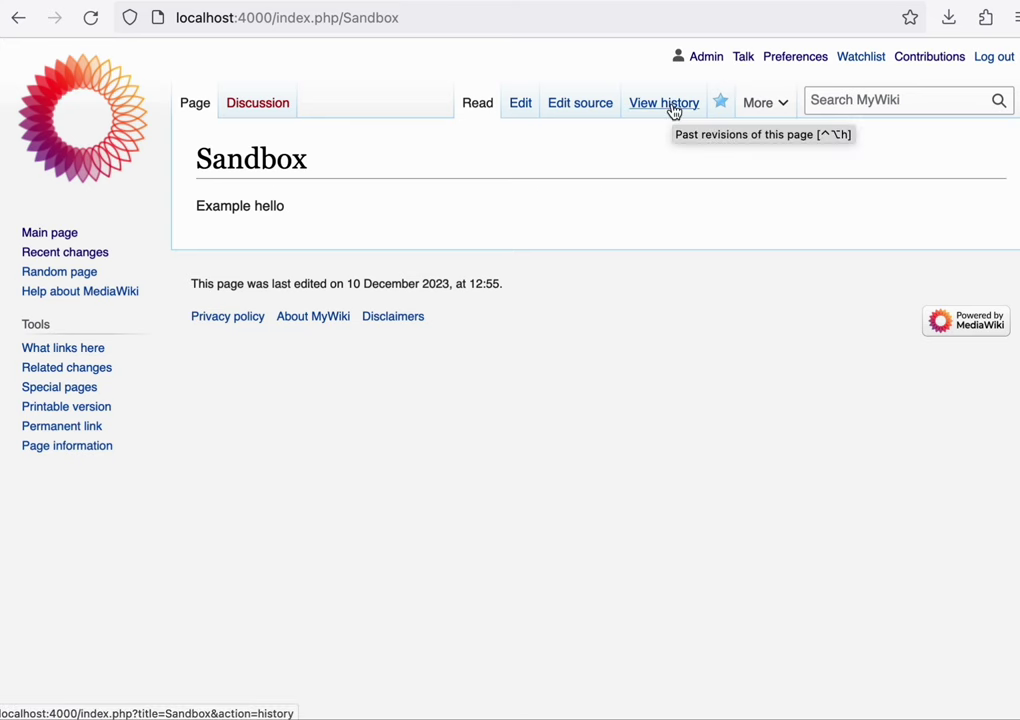
Step: Open the Sandbox revision history and compare the two selected revisions
click(664, 104)
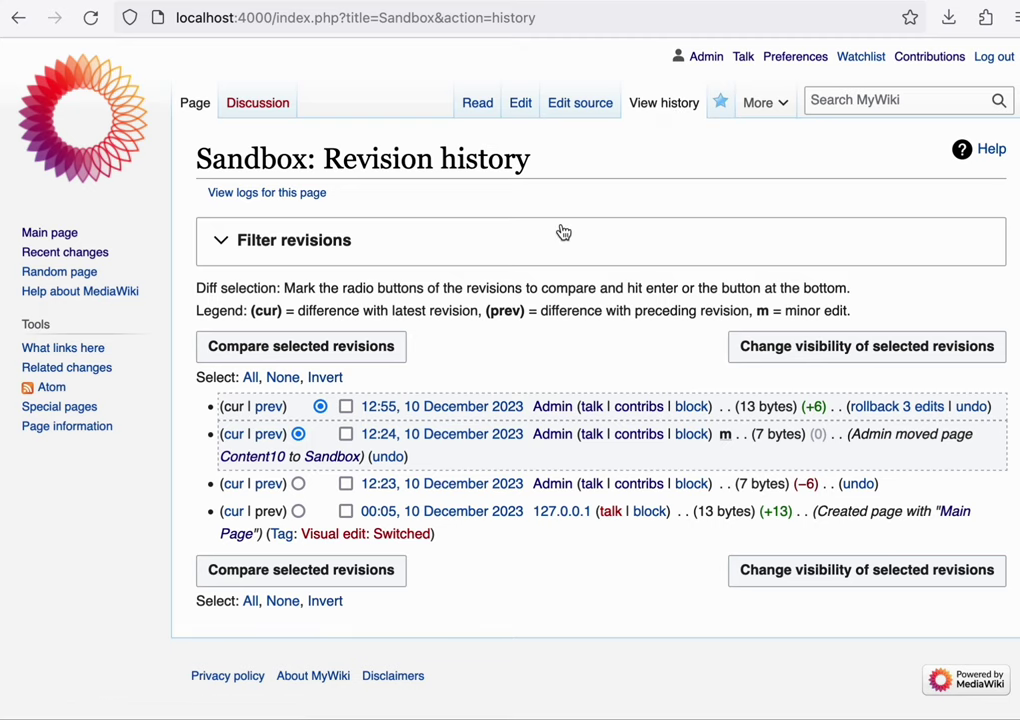
click(384, 347)
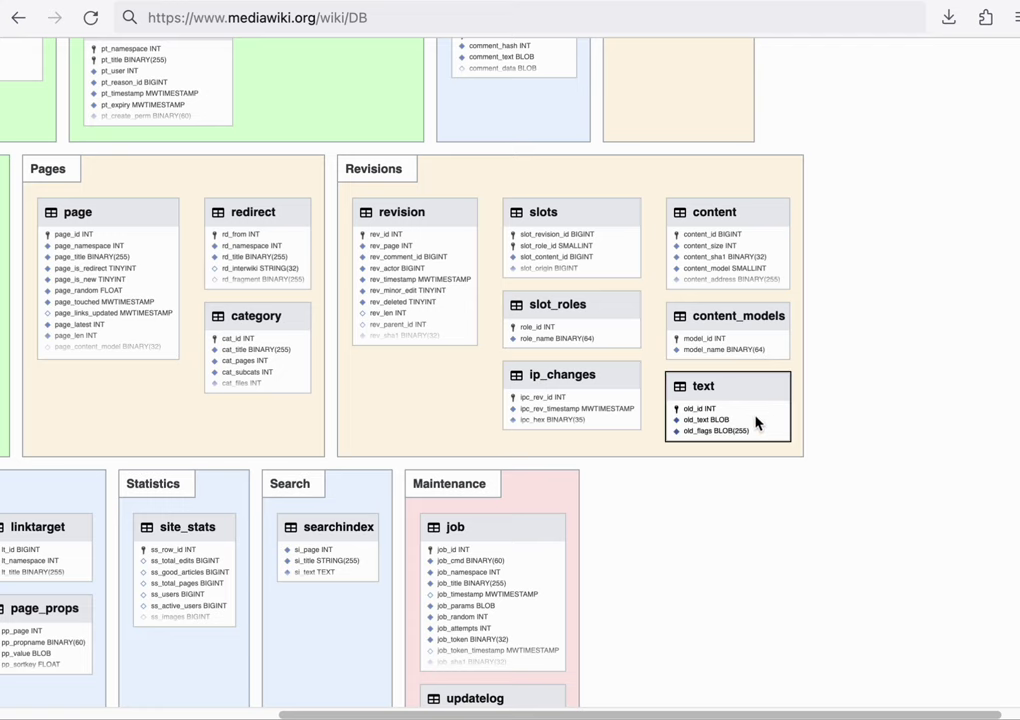
Step: Drag the Wikipedia Talk:Banana window up over the schema diagram
scroll(757, 423, left, 2)
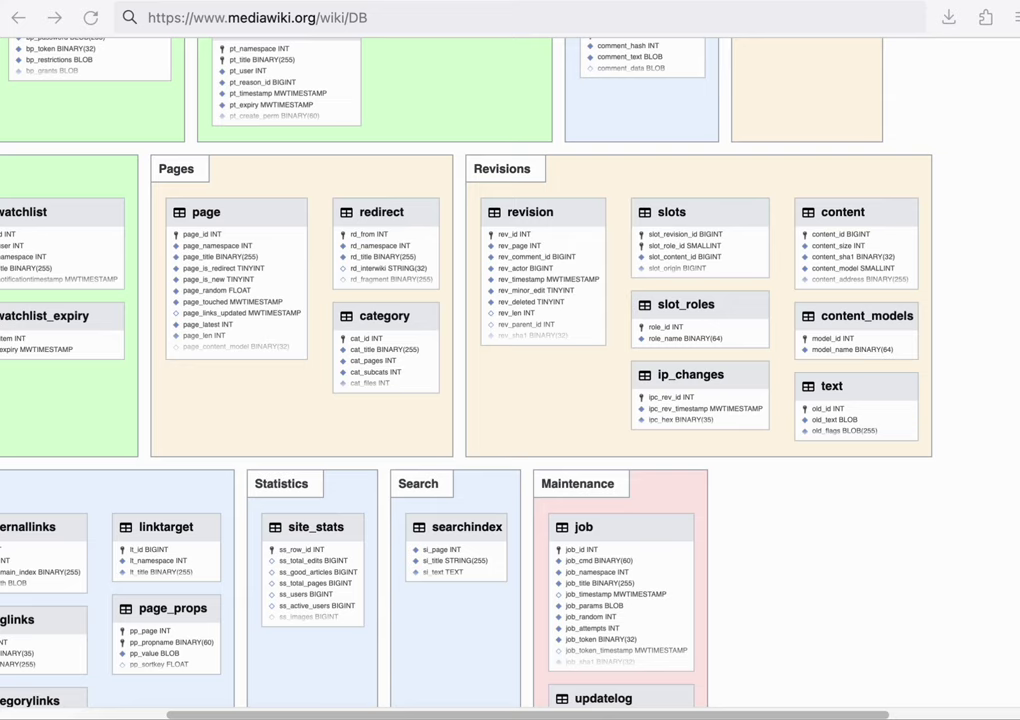
drag(537, 715, 537, 490)
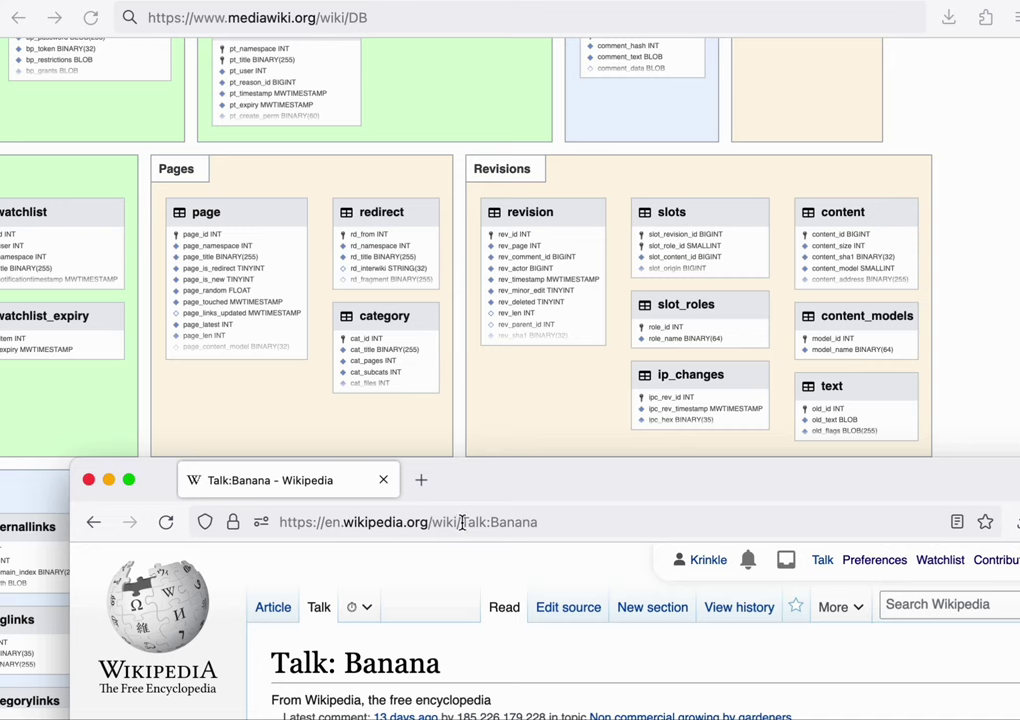
Step: Highlight Talk:Banana in the page address, then bring the schema diagram back to the front
drag(462, 522, 561, 527)
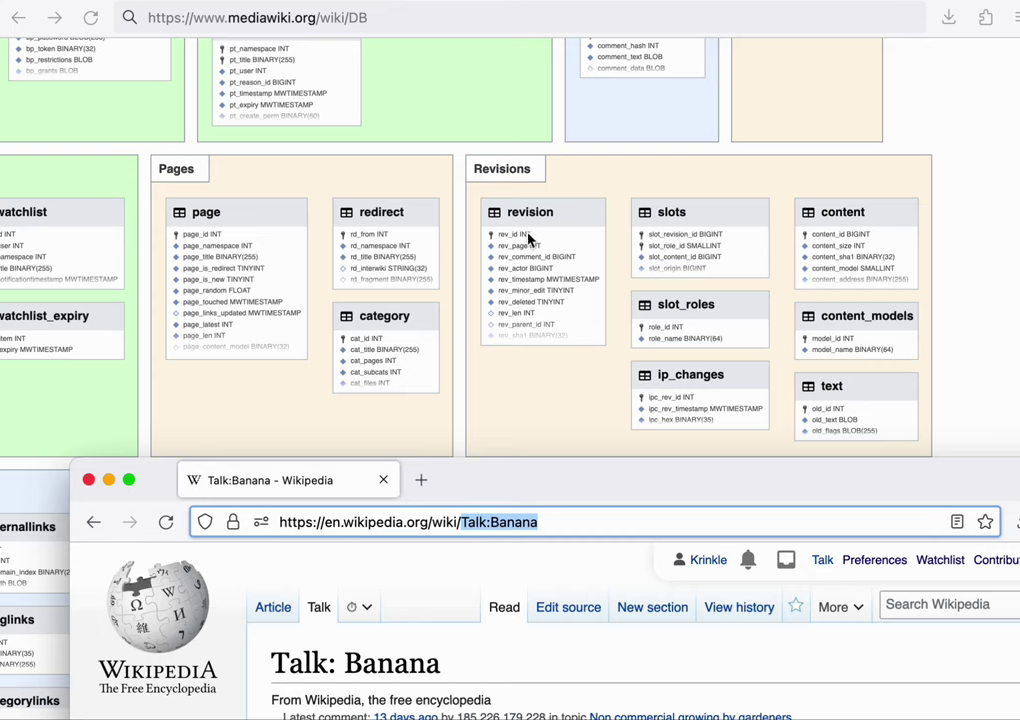
click(866, 423)
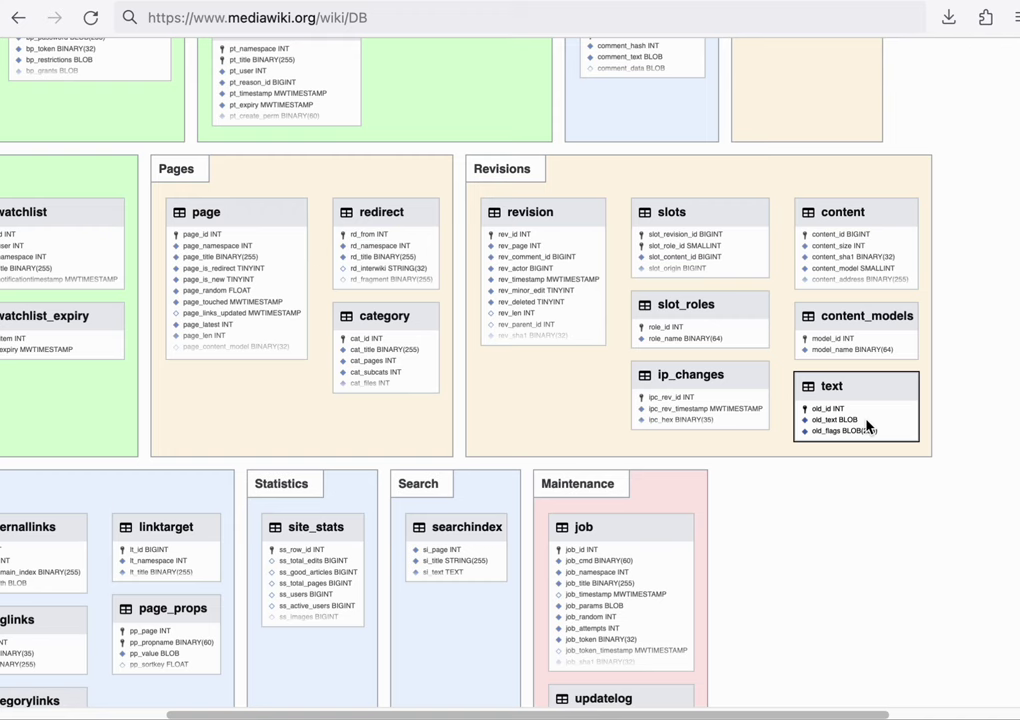
scroll(845, 422, right, 1)
Step: Scroll the WordPress article down to its categories, including Free software programmed in PHP
scroll(828, 419, left, 5)
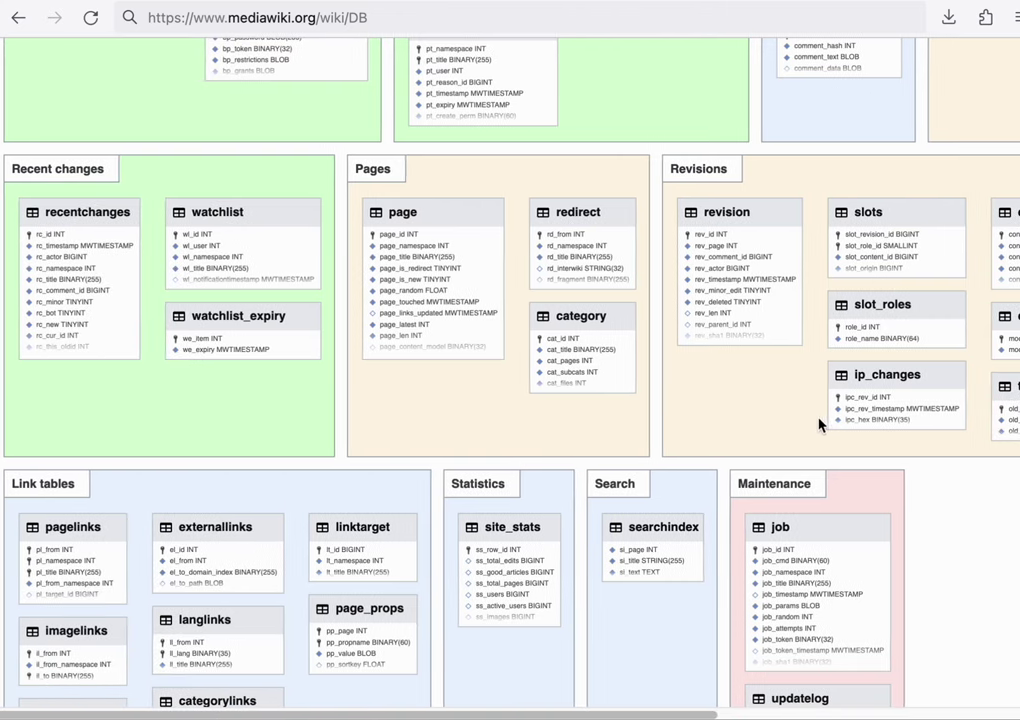
scroll(758, 428, down, 5)
scroll(757, 428, down, 2)
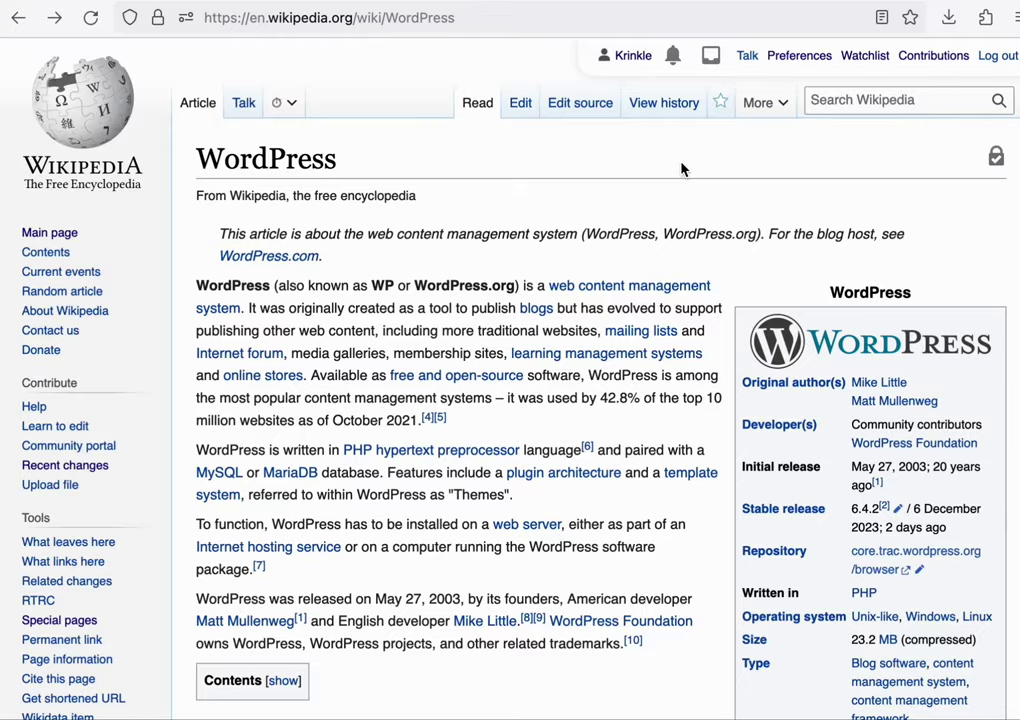
scroll(681, 170, down, 20)
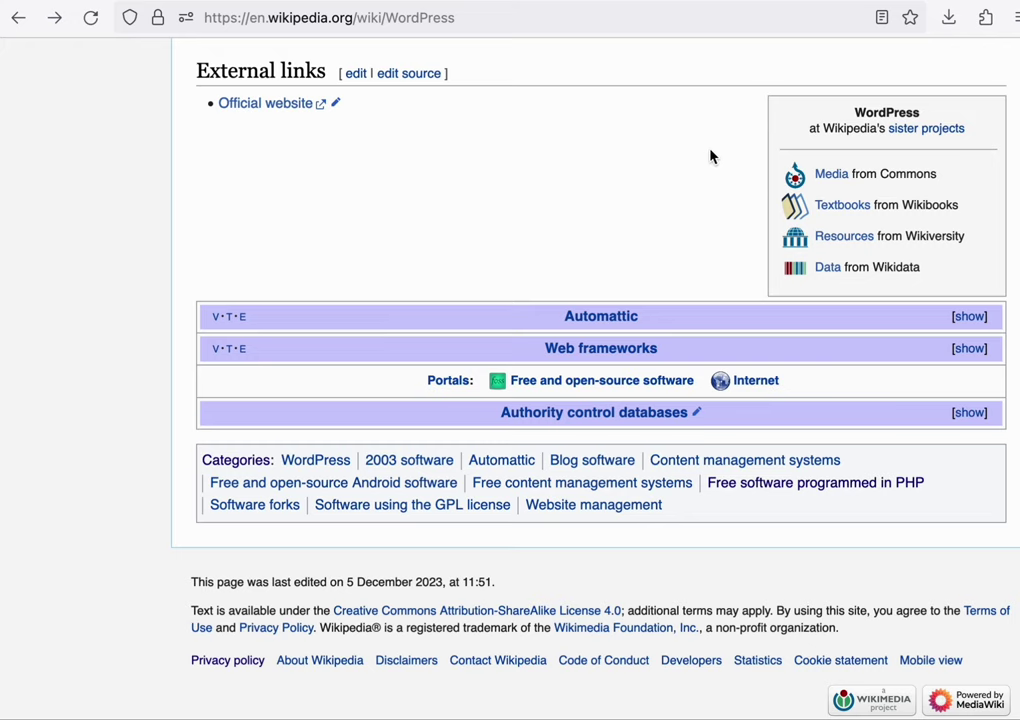
Step: Open the Free software programmed in PHP category and leave its edit preview without saving
click(767, 490)
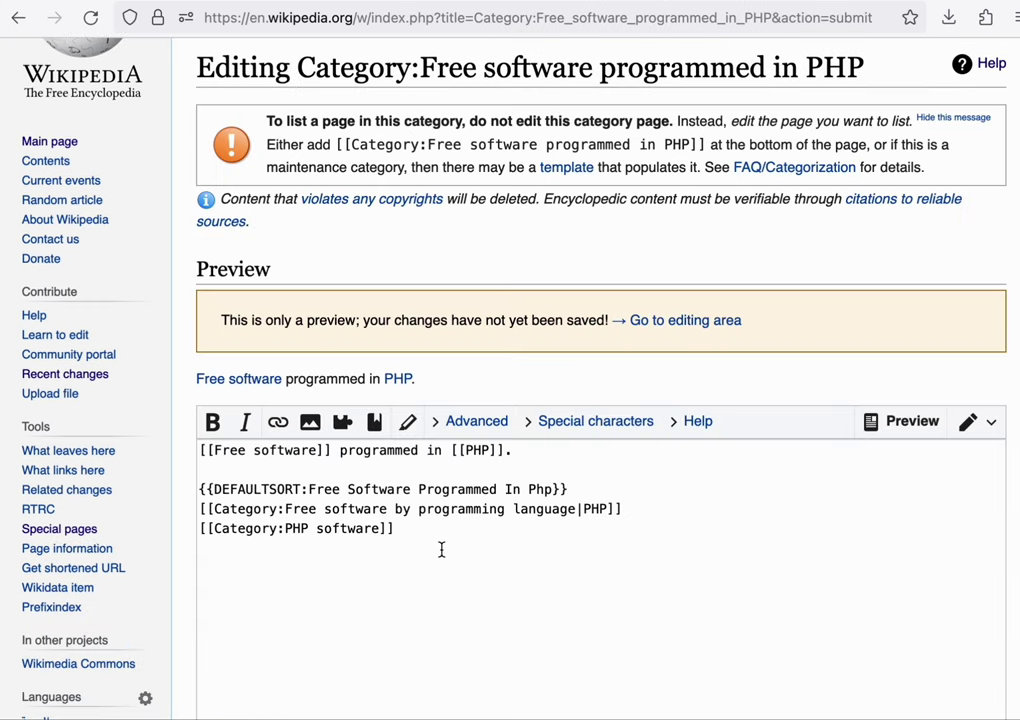
scroll(440, 549, down, 1)
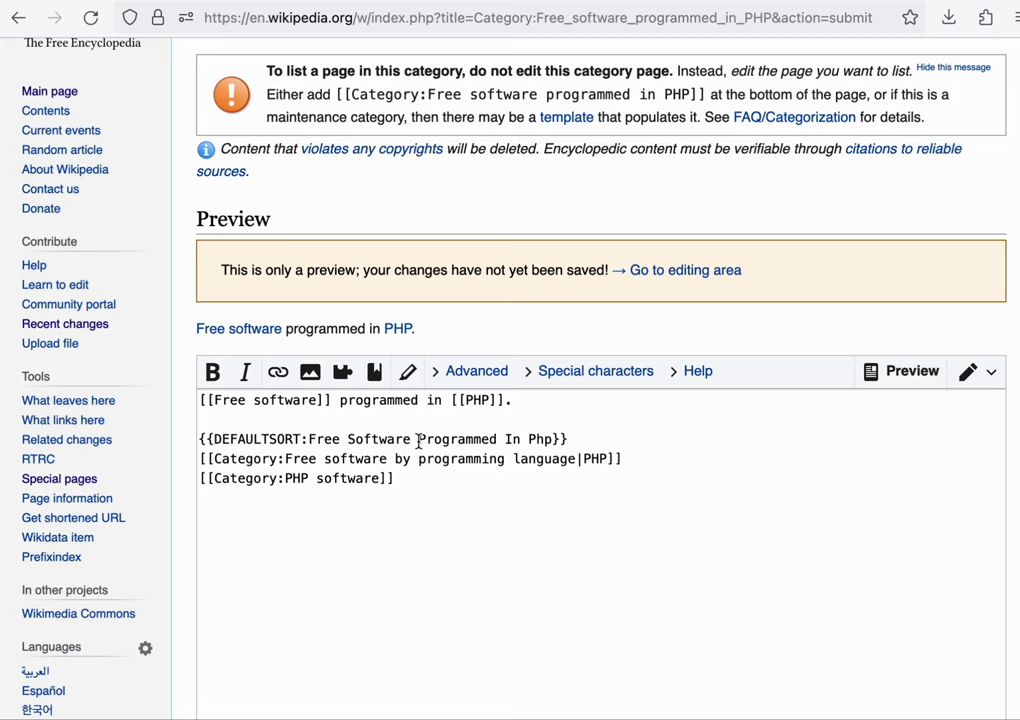
key(alt+shift+s)
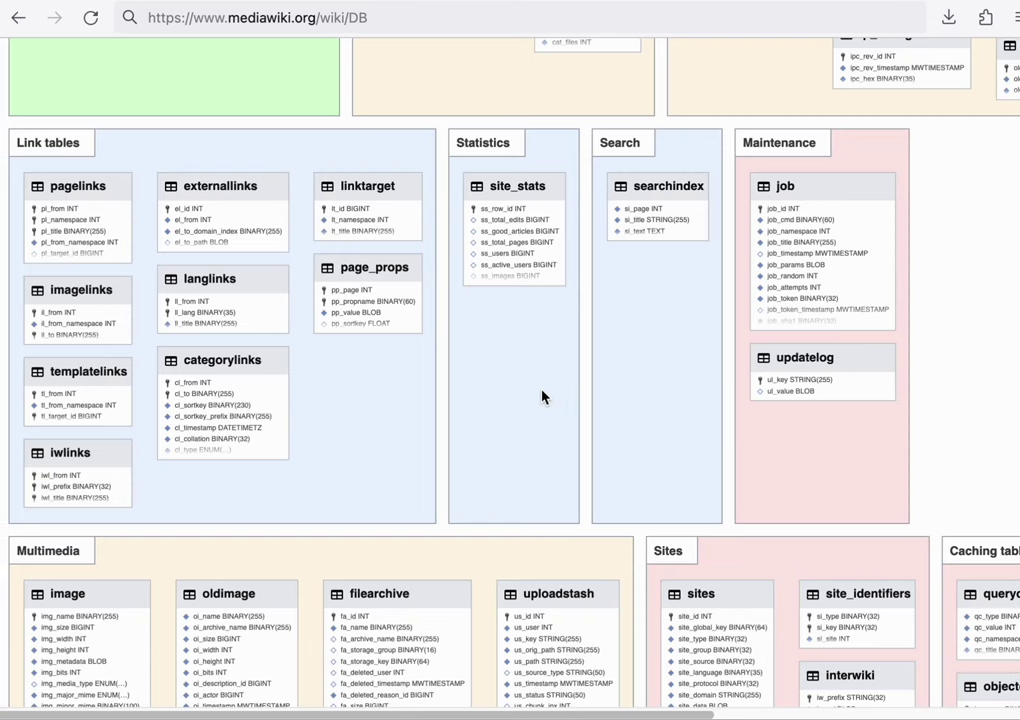
Step: Scroll up through the MediaWiki schema diagram
scroll(542, 396, up, 4)
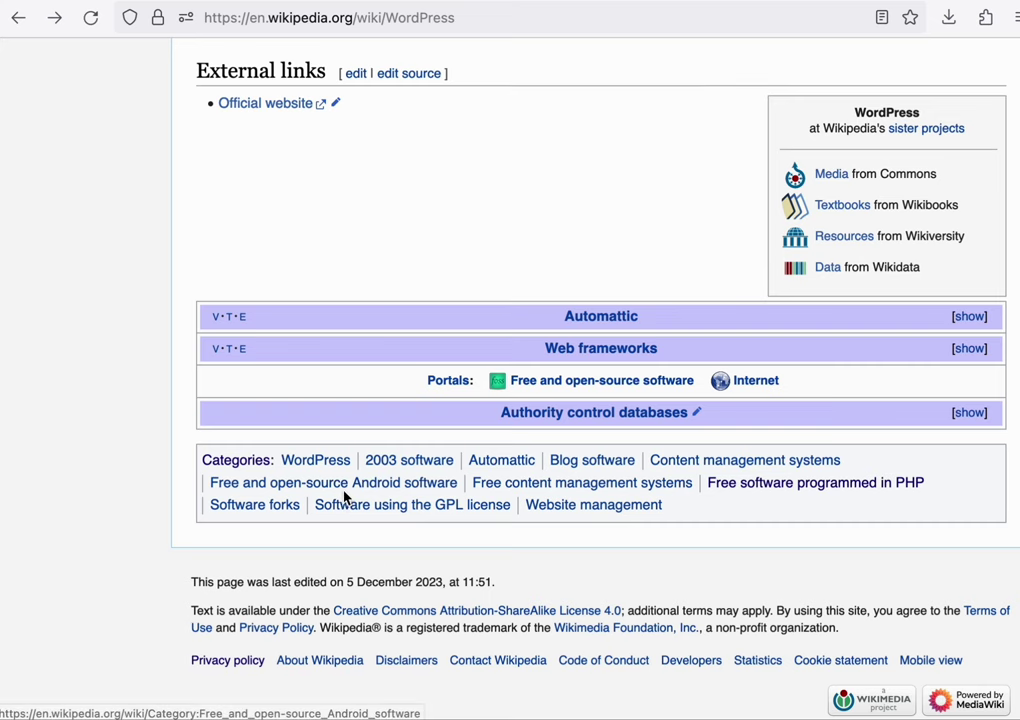
Step: Open the Free software programmed in PHP category and scroll through its list of pages
key(Return)
scroll(670, 267, down, 5)
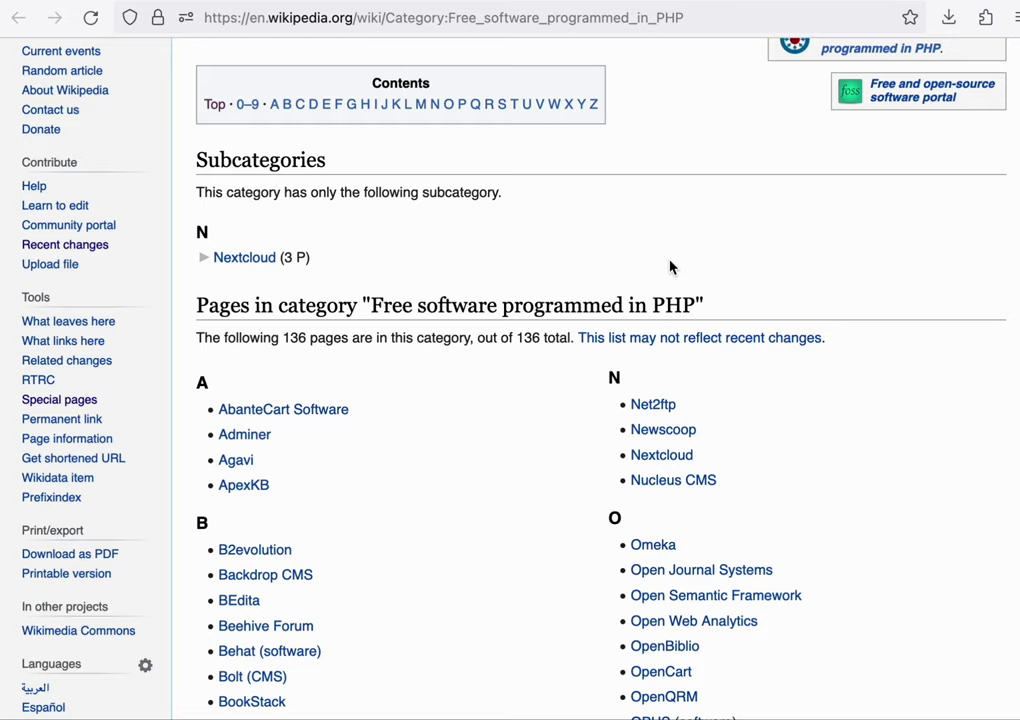
scroll(670, 267, down, 20)
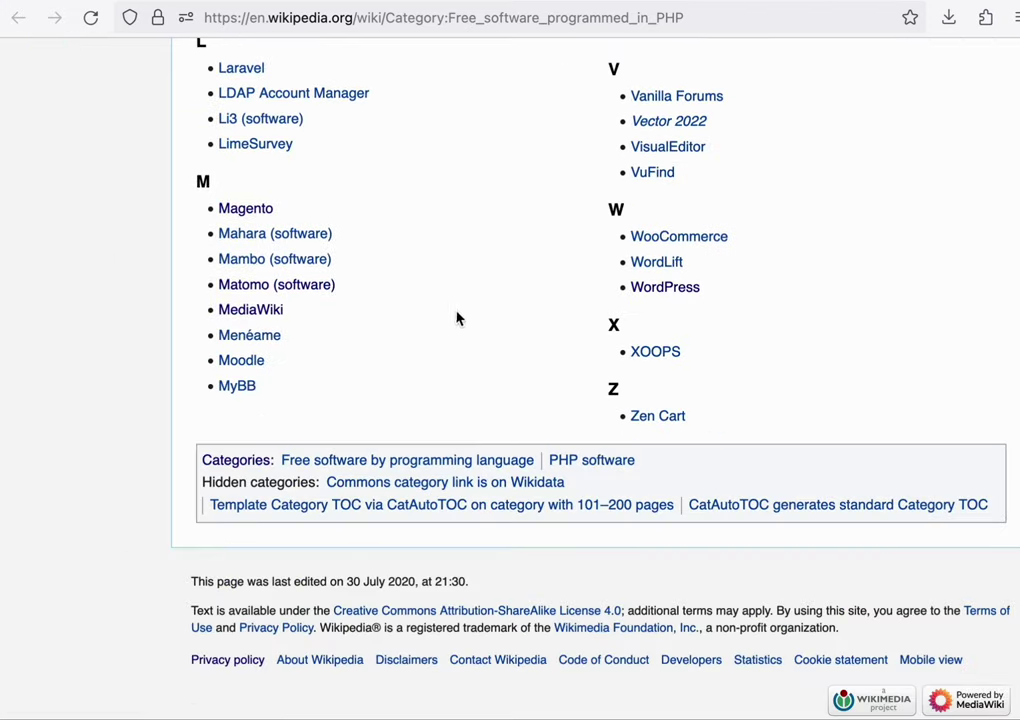
scroll(706, 316, up, 20)
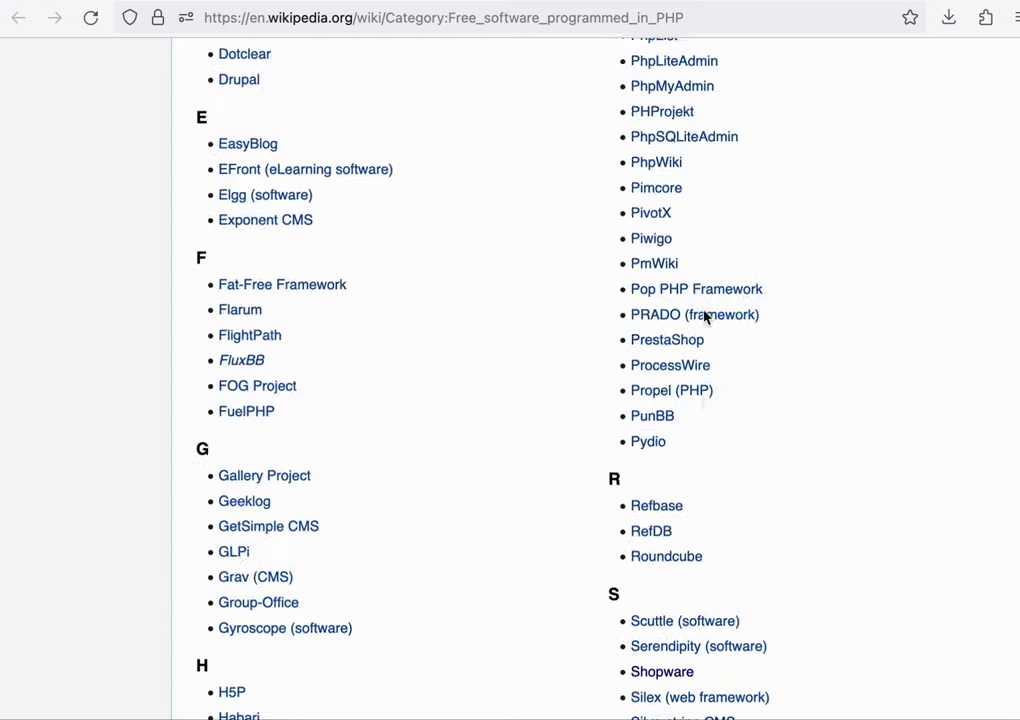
scroll(704, 317, down, 5)
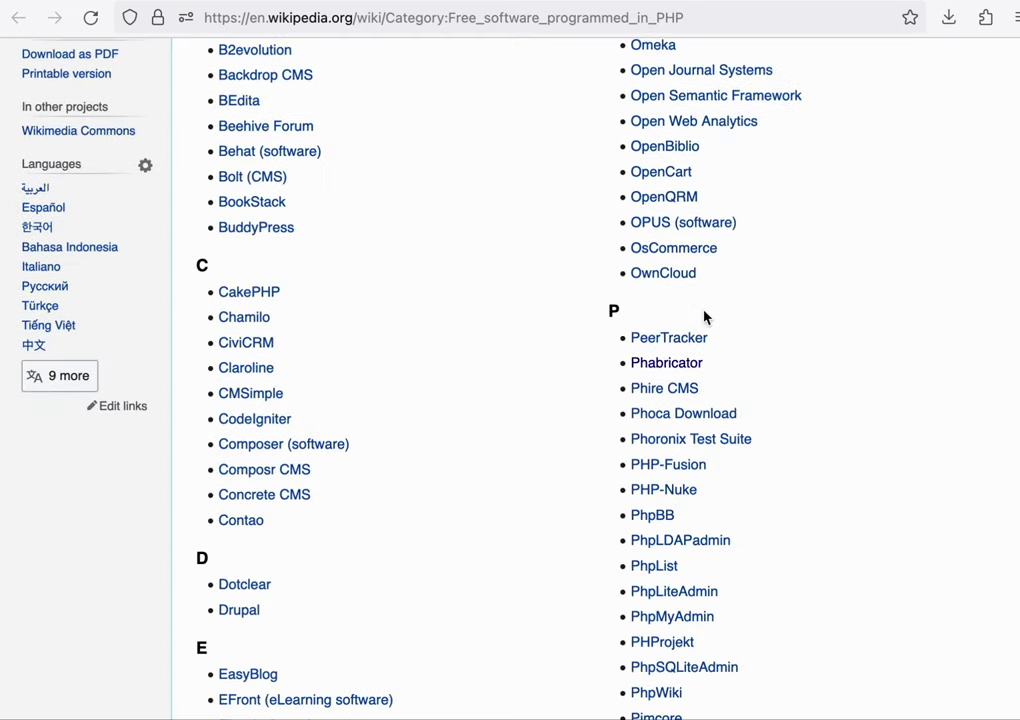
scroll(704, 317, up, 10)
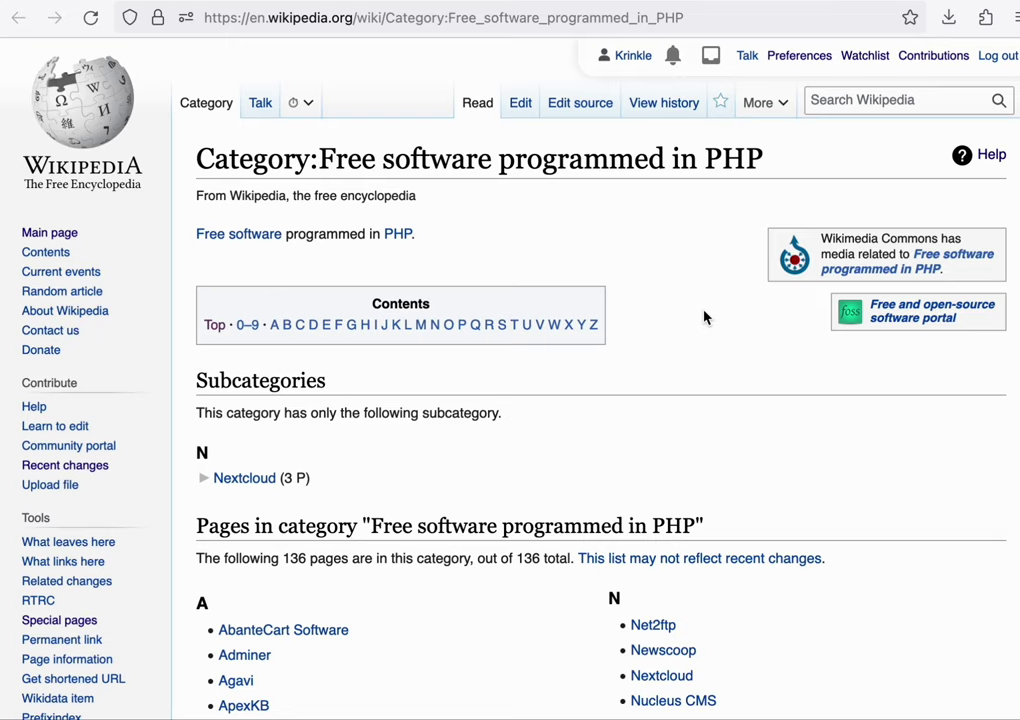
scroll(705, 317, down, 10)
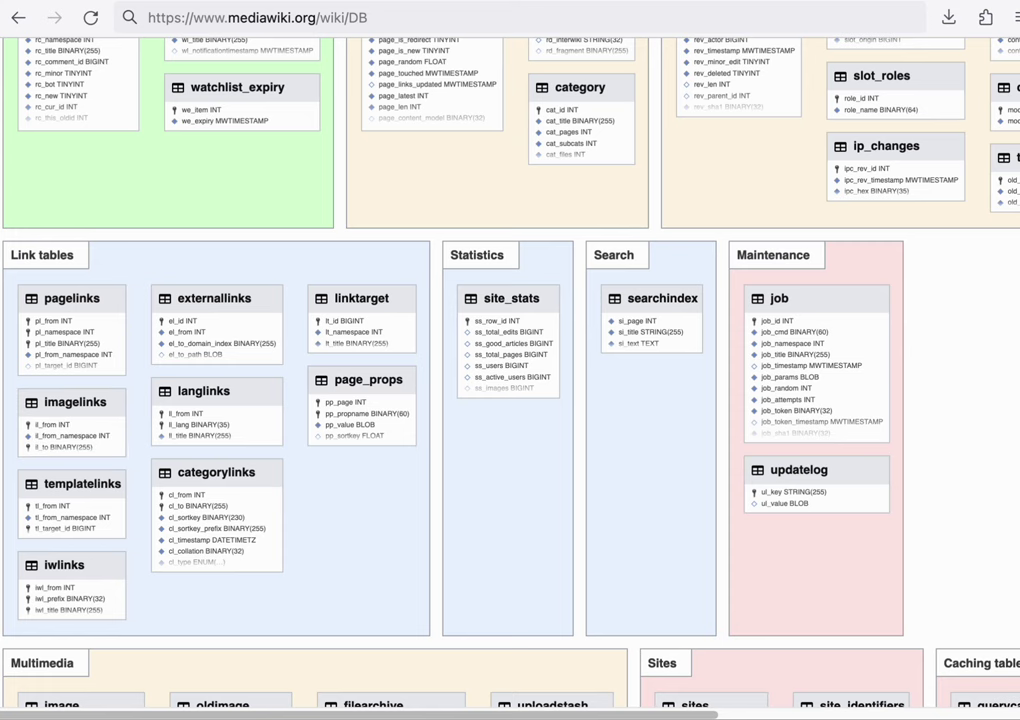
Step: Switch to the tab holding Wikipedia's Beerenburg article
click(481, 0)
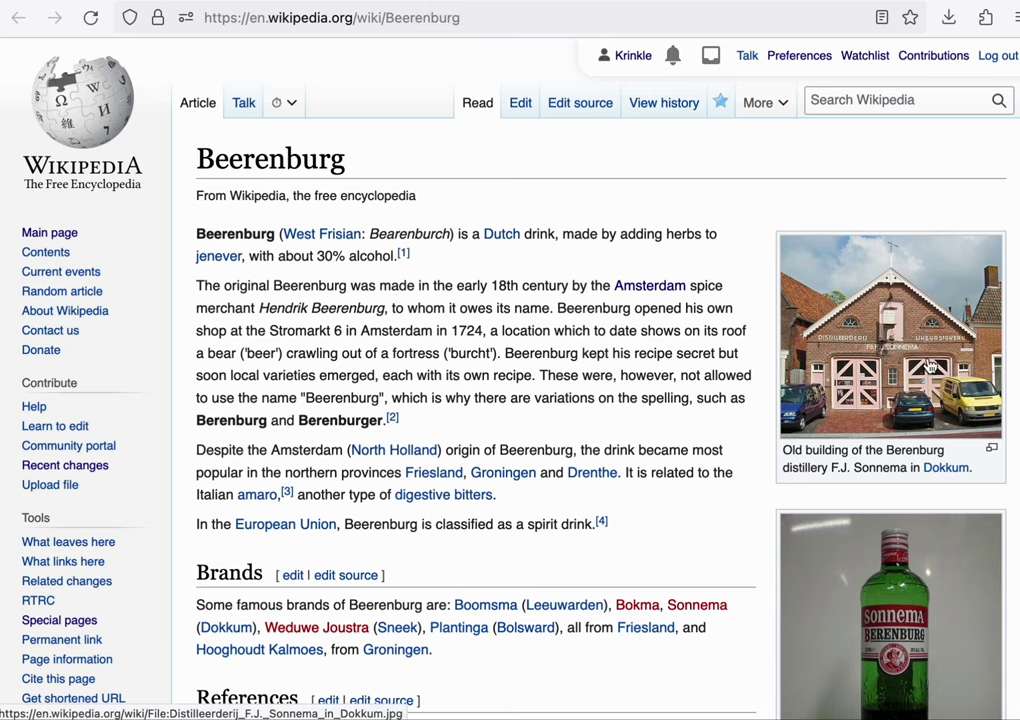
Step: Open the distillery photo's Commons file page and scroll down toward its file usage
click(471, 2)
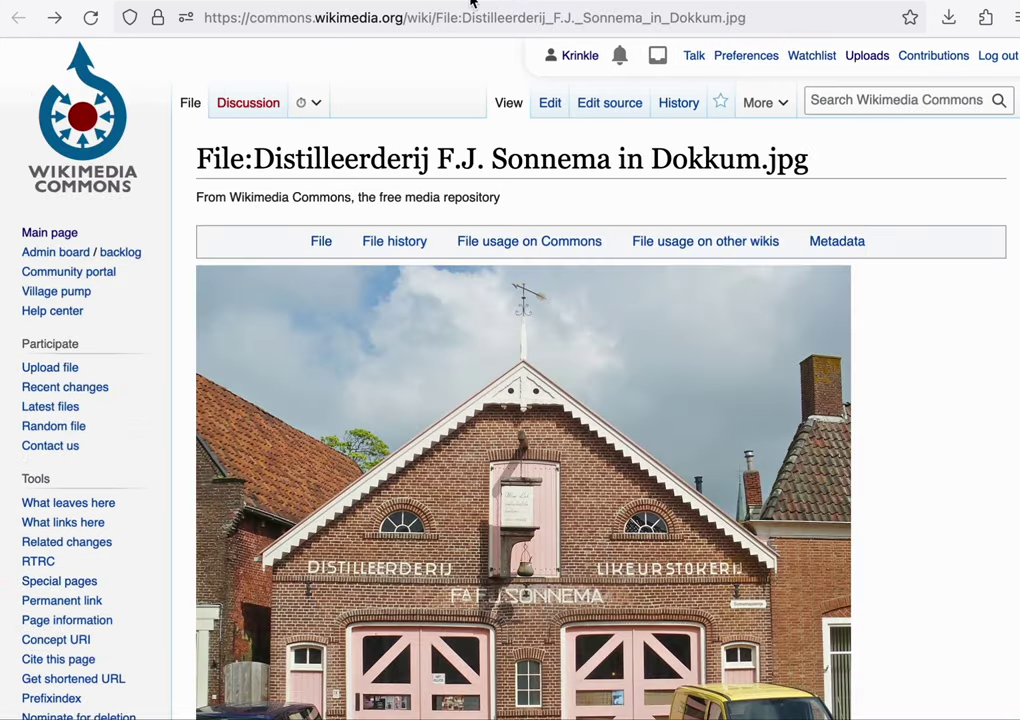
scroll(498, 305, down, 20)
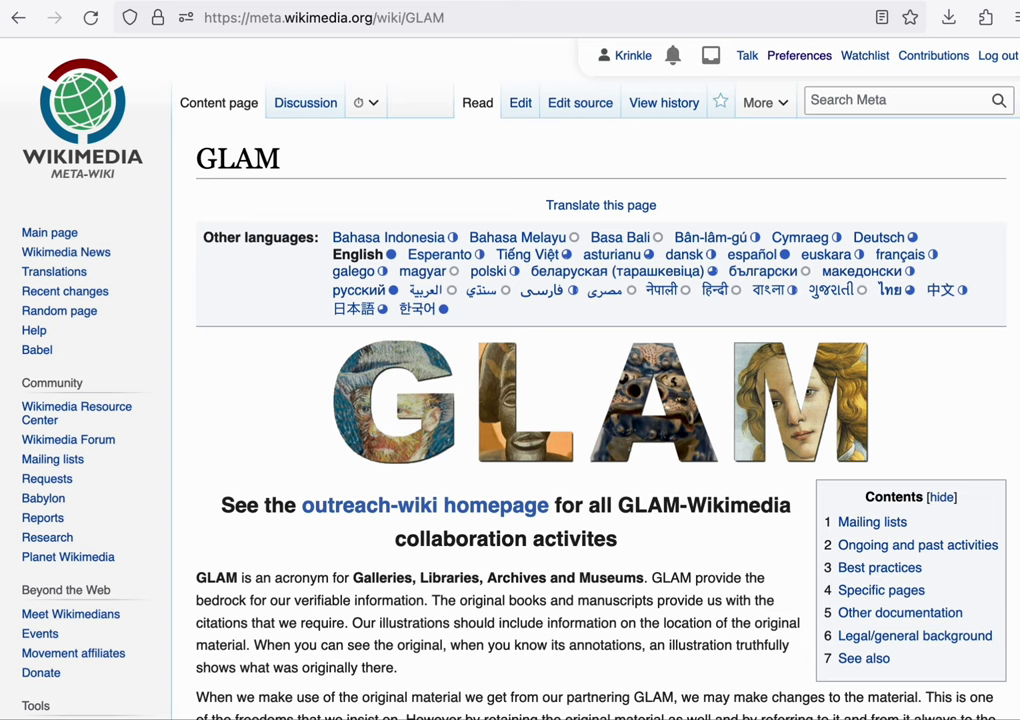
Step: Switch to the GLAMorous results and scroll through the File usage details table
click(486, 2)
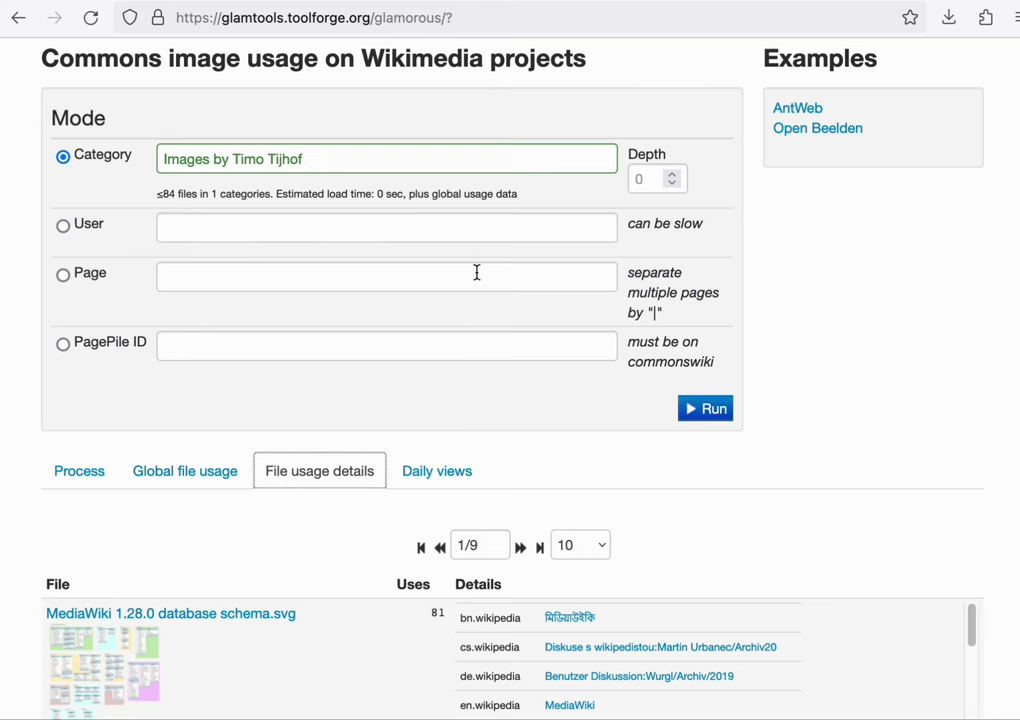
scroll(477, 273, up, 1)
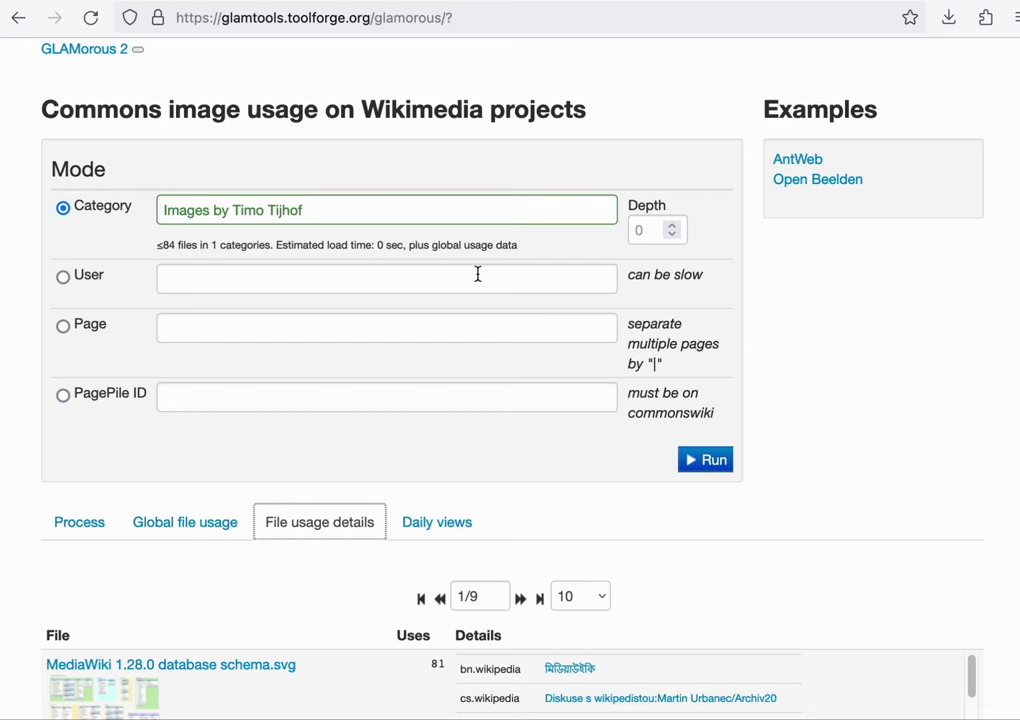
scroll(792, 317, down, 4)
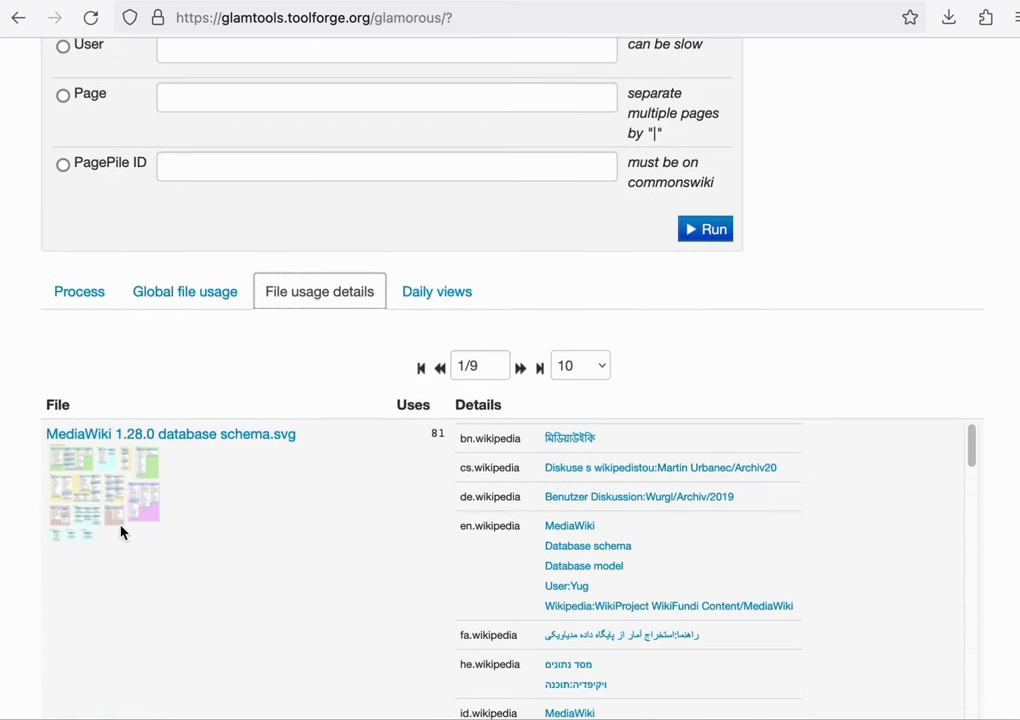
scroll(121, 532, down, 1)
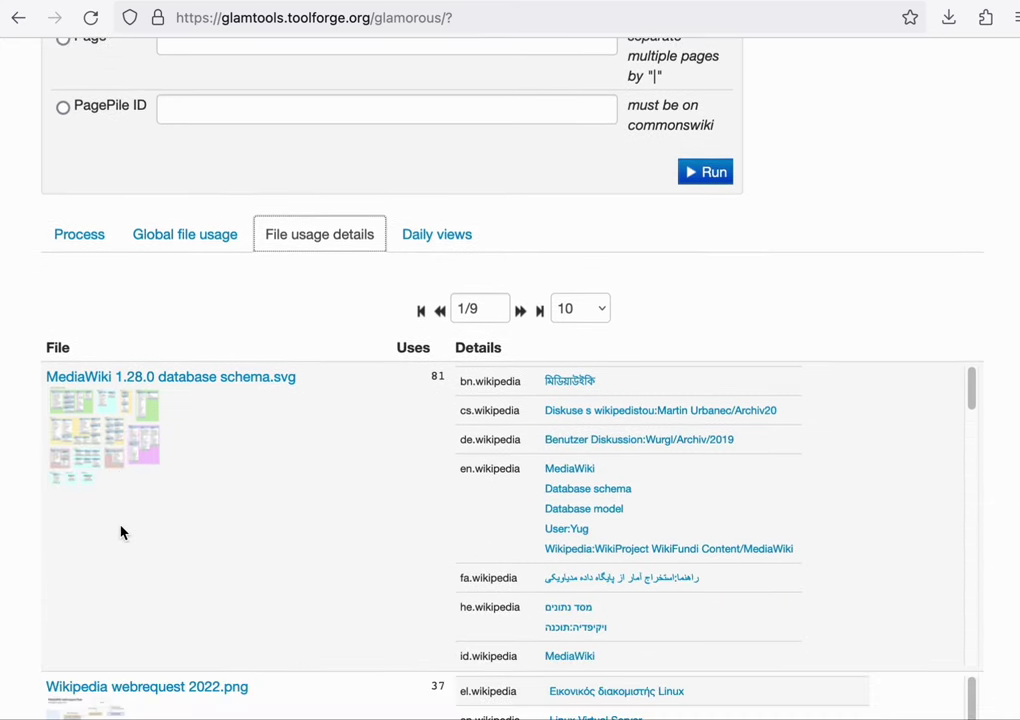
scroll(121, 532, down, 3)
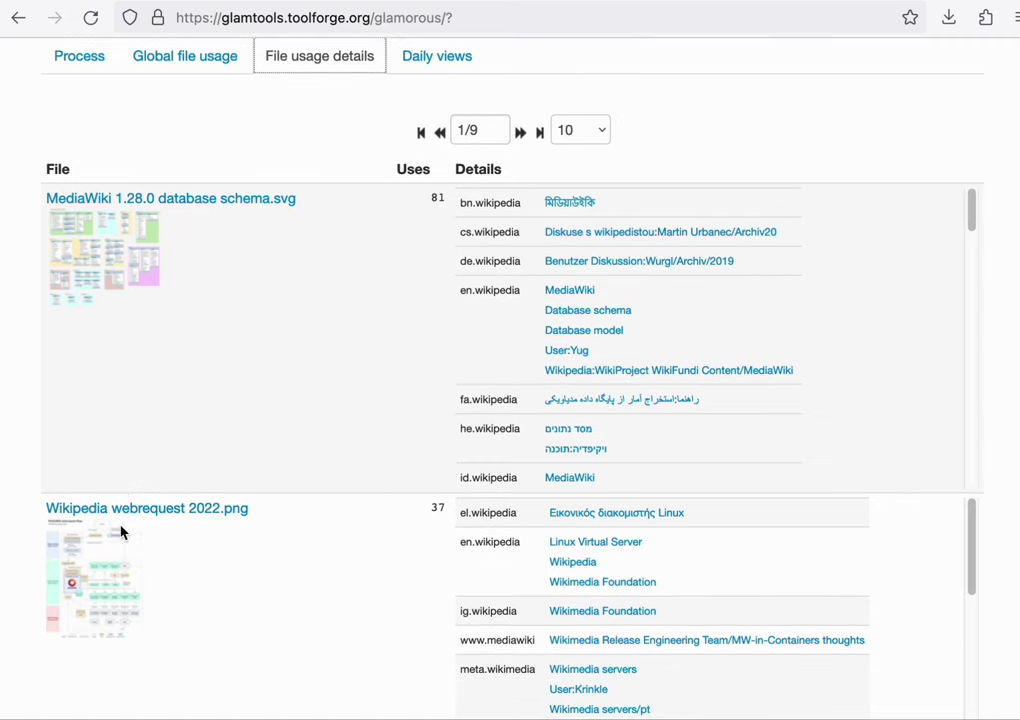
scroll(200, 517, up, 8)
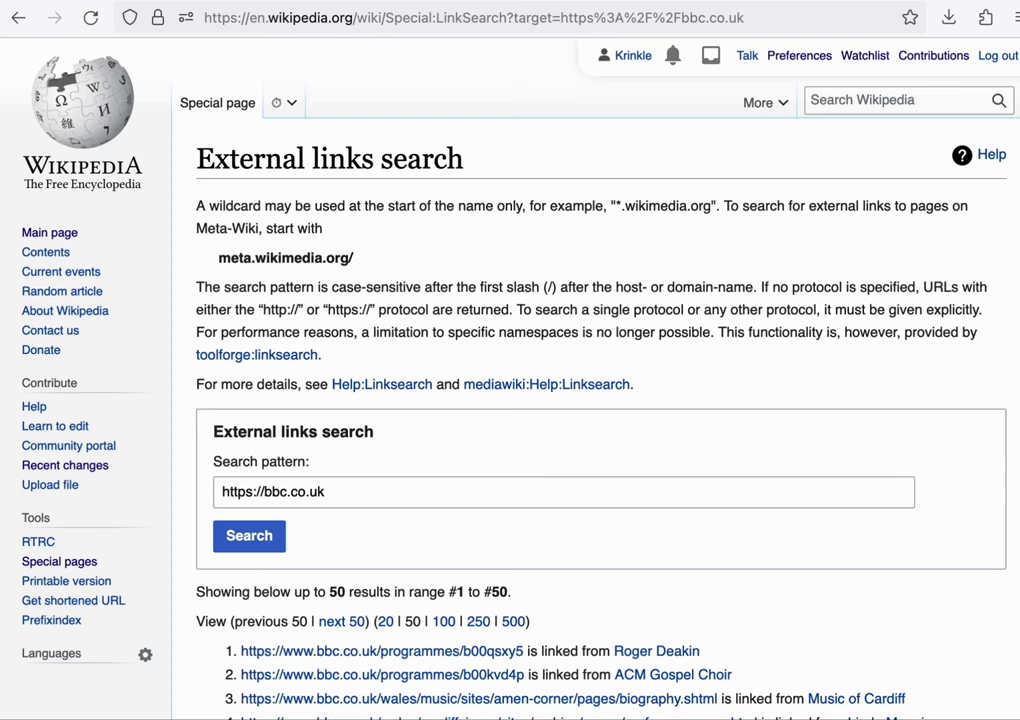
Step: Scroll through the bbc.co.uk external links search results
scroll(615, 360, down, 5)
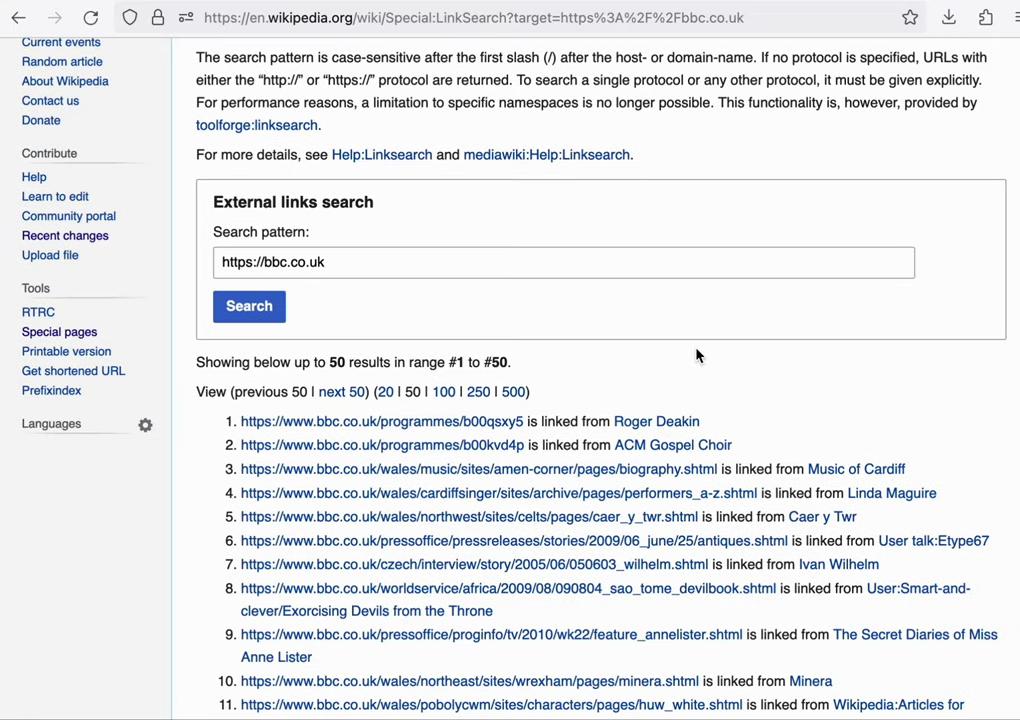
scroll(697, 355, up, 5)
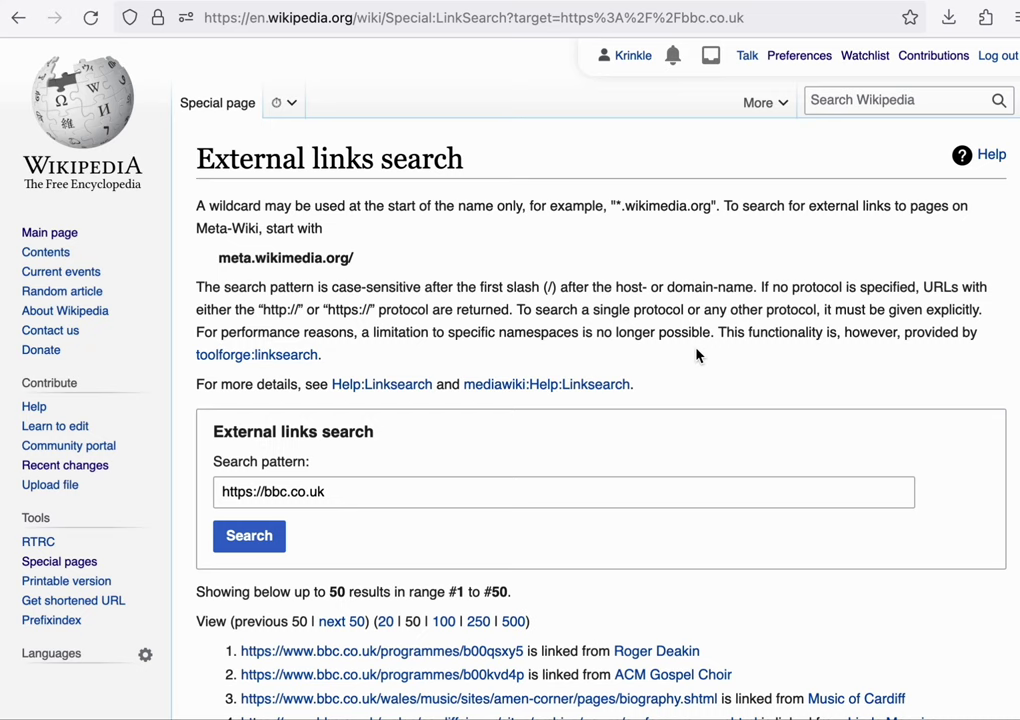
scroll(697, 355, down, 8)
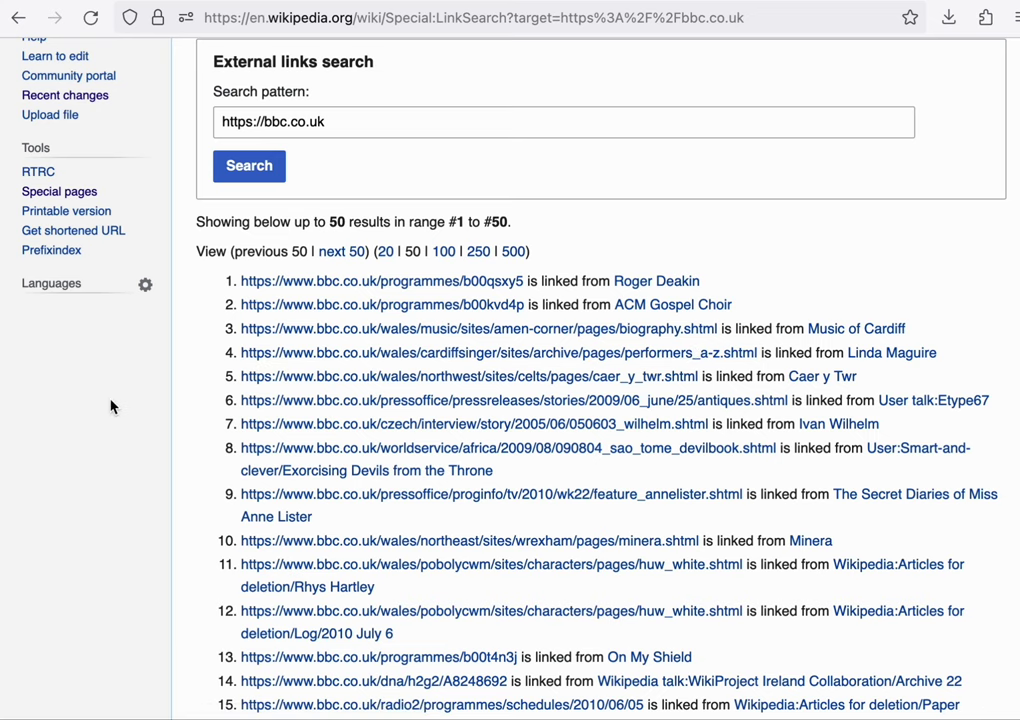
scroll(110, 406, down, 3)
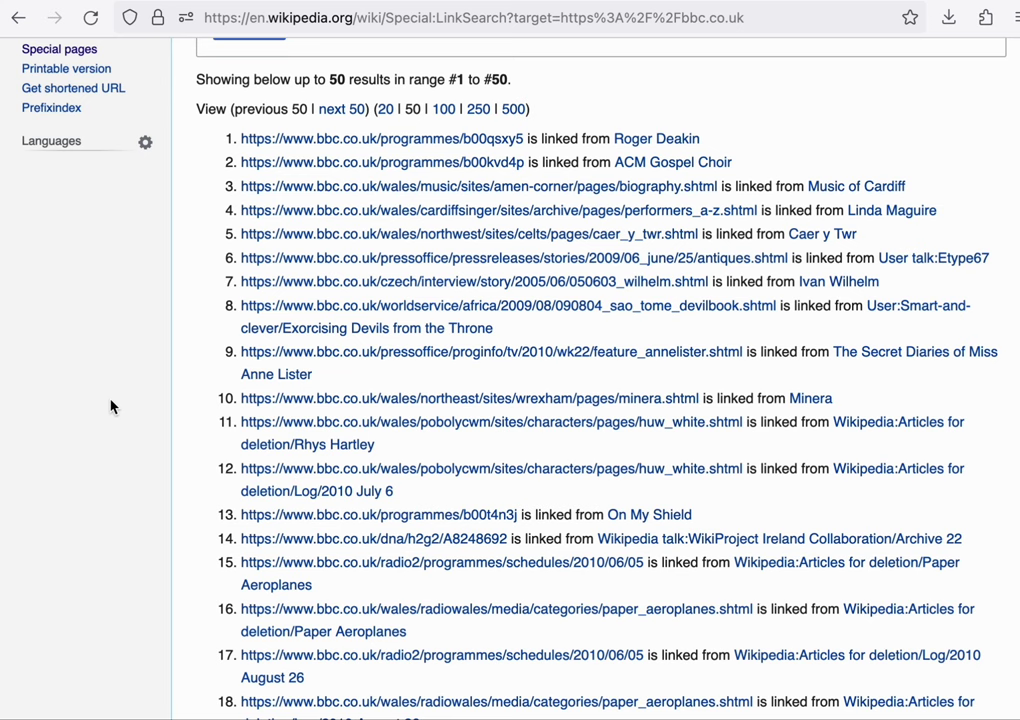
scroll(110, 406, up, 5)
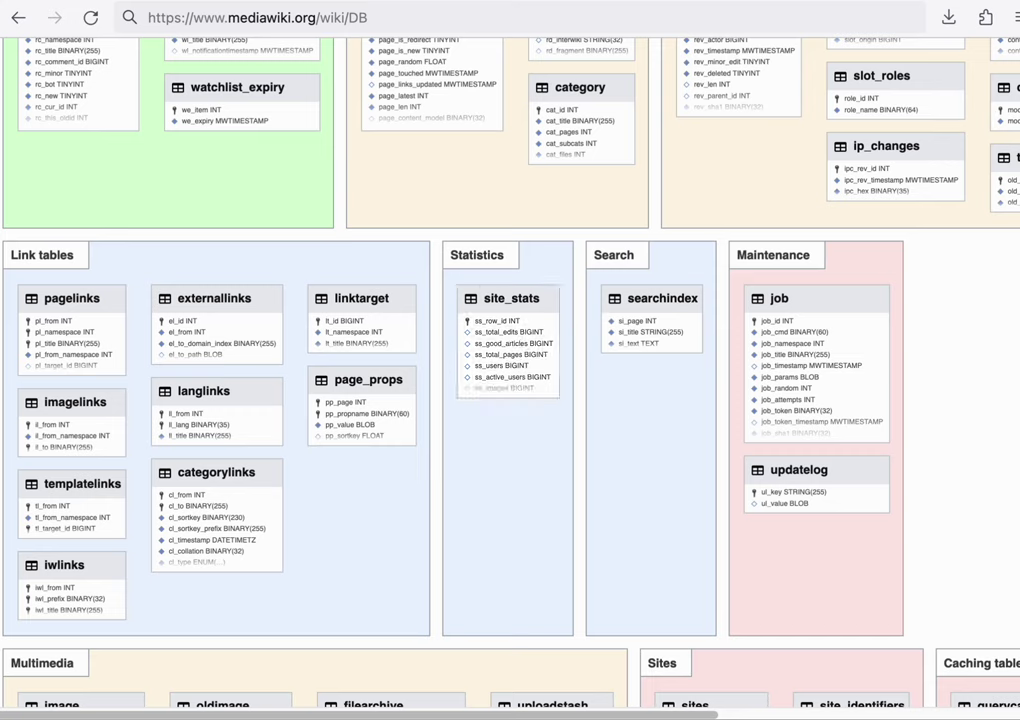
Step: Open the live Wikipedia Special:Statistics page from the site_stats table
click(477, 255)
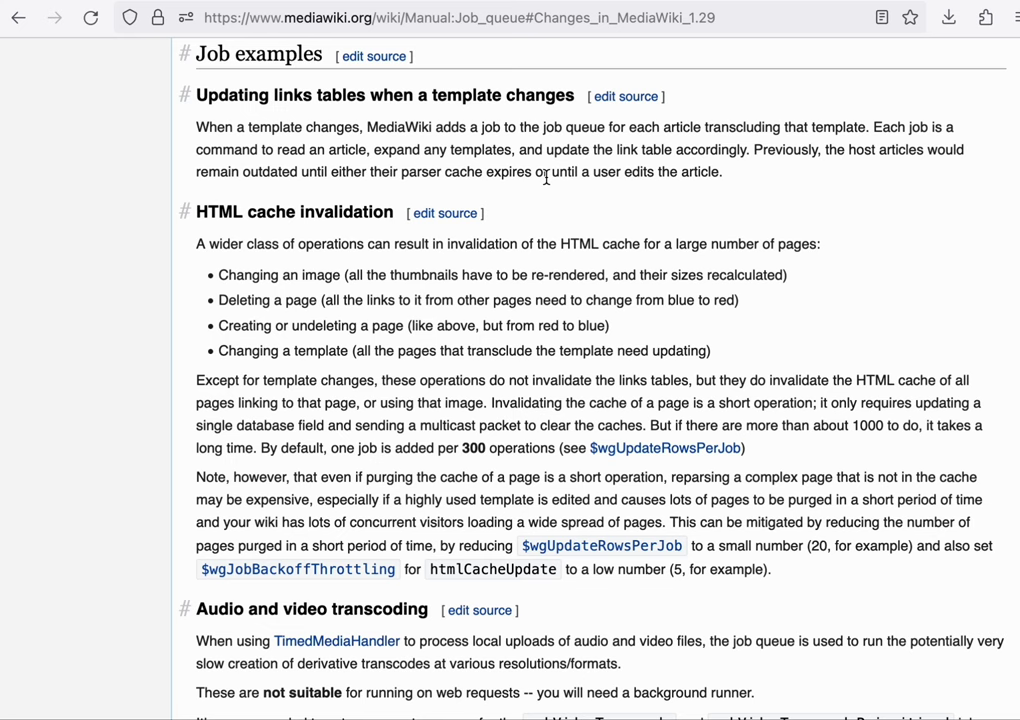
Step: Scroll down and back up through the Job examples section of Manual:Job queue
scroll(548, 194, down, 5)
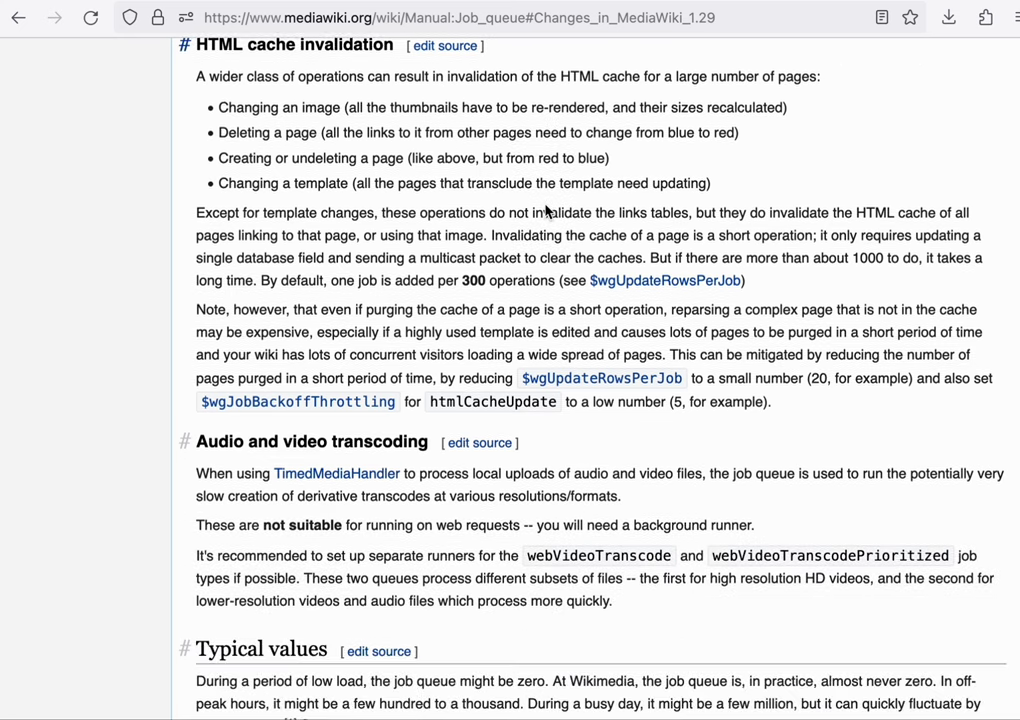
scroll(546, 212, up, 5)
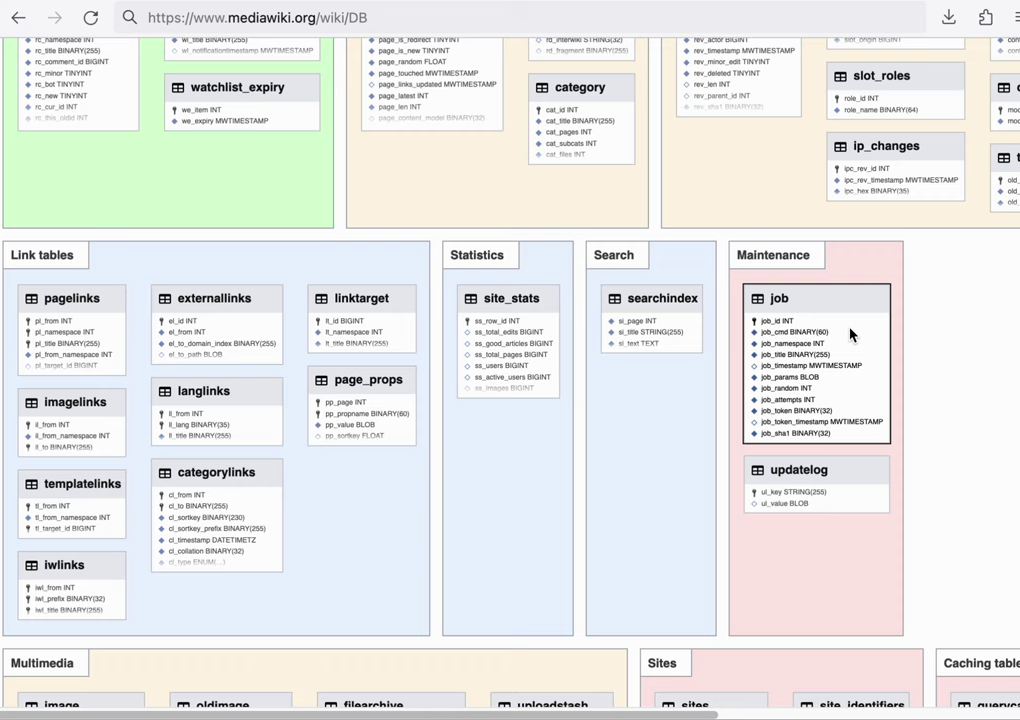
scroll(850, 334, down, 3)
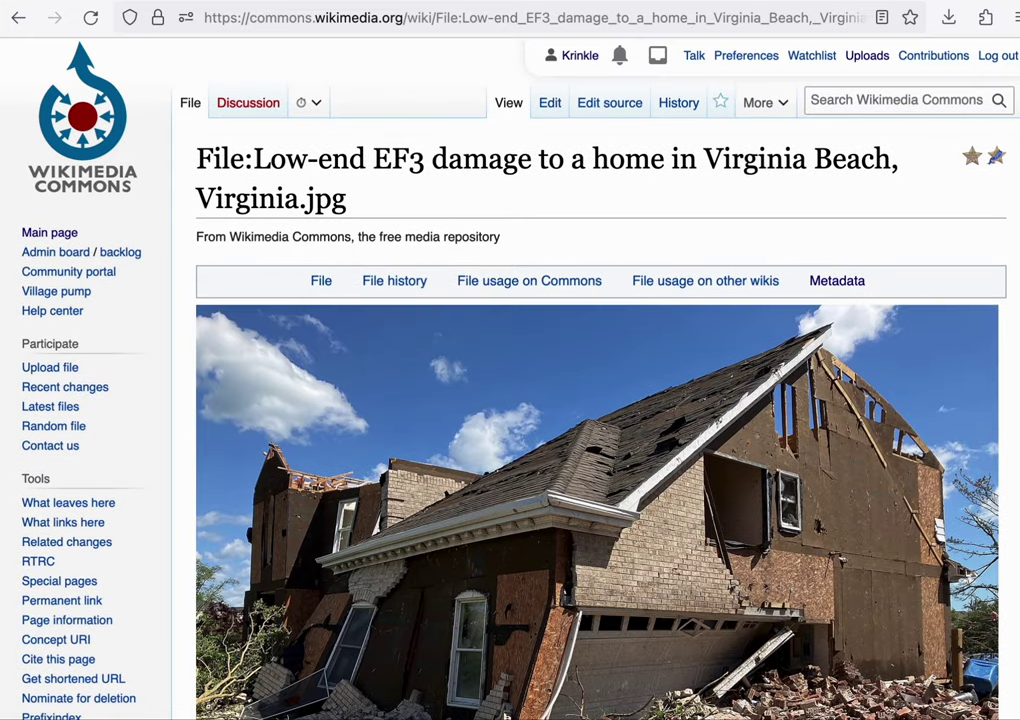
Step: Scroll through the EF3 tornado-damage photo's Commons page: image, captions, assessment and file usage
scroll(600, 400, down, 10)
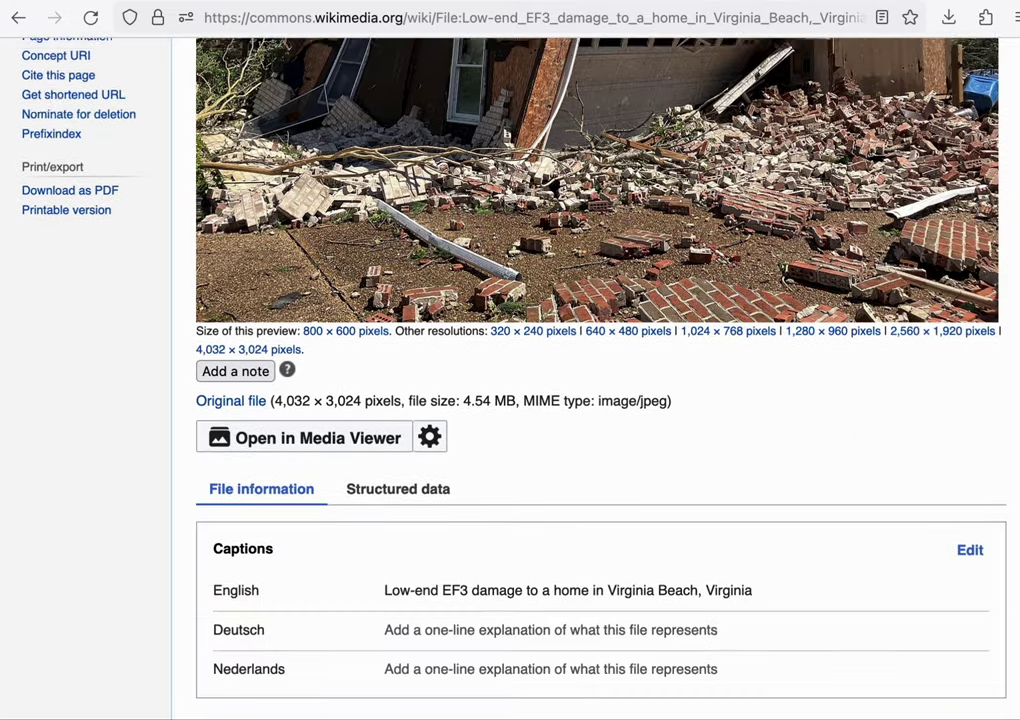
scroll(600, 400, down, 7)
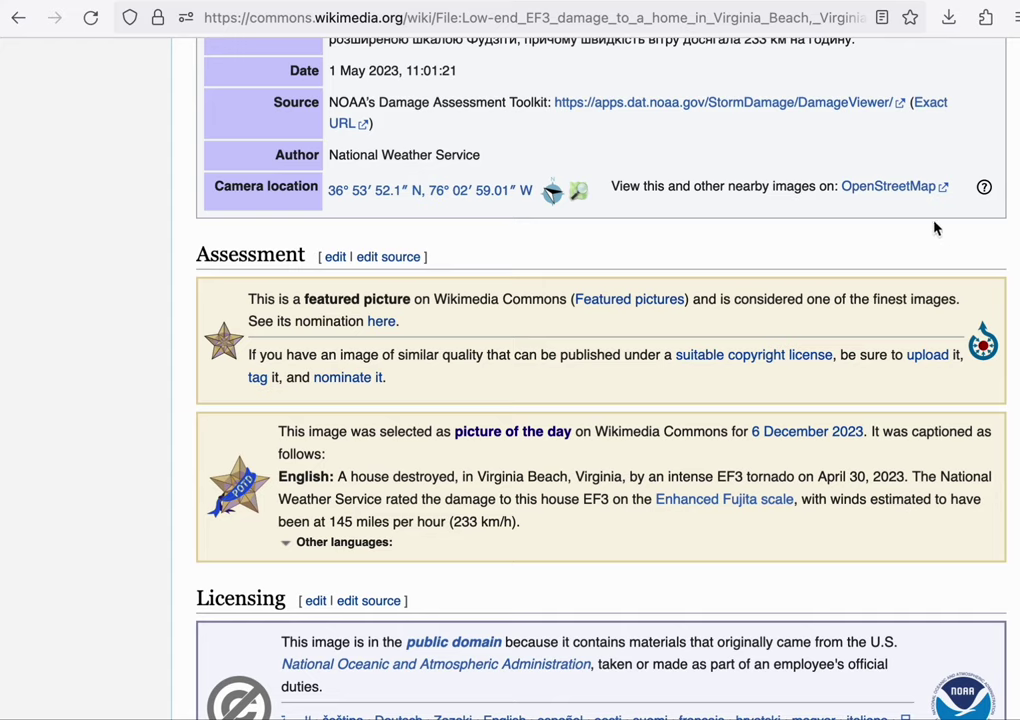
scroll(792, 205, up, 10)
scroll(792, 210, down, 3)
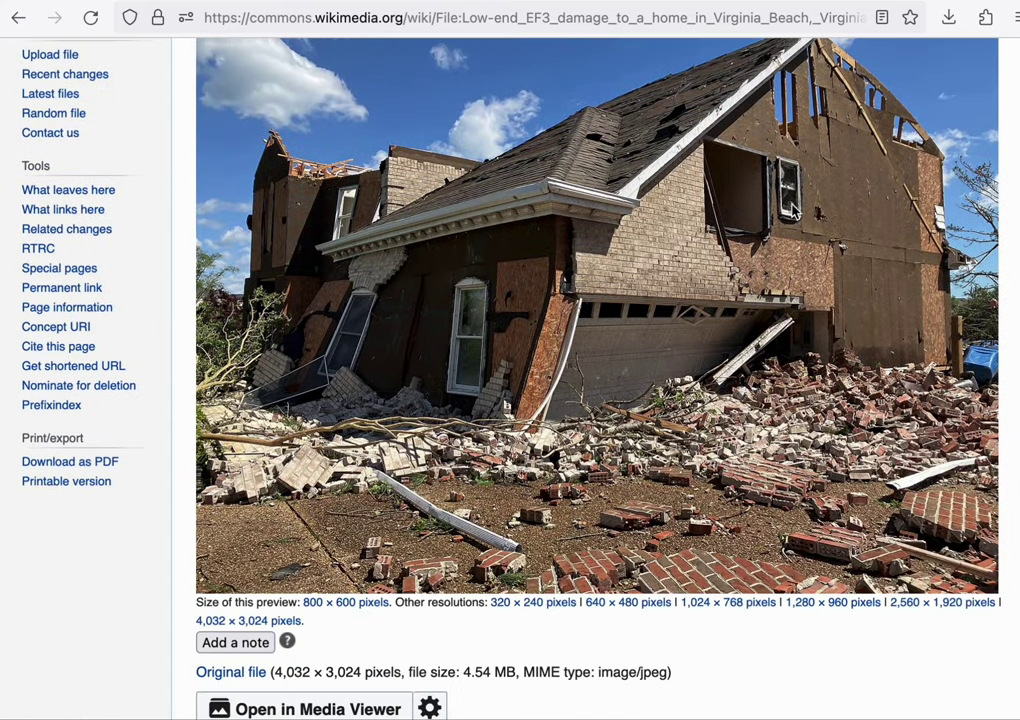
scroll(792, 210, up, 1)
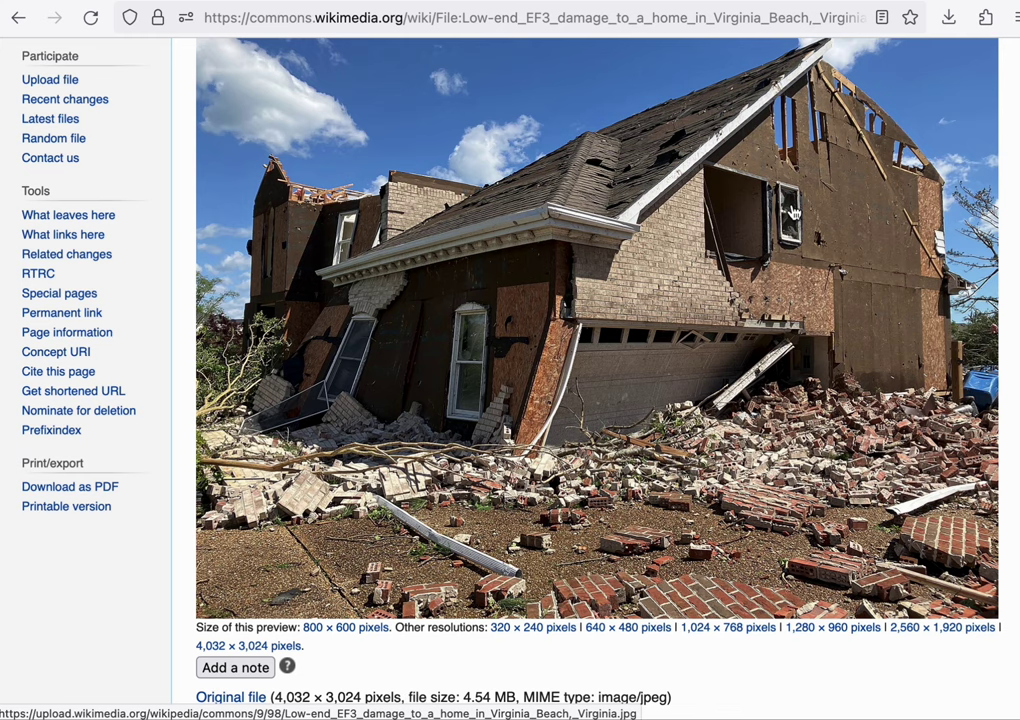
scroll(794, 212, down, 15)
scroll(794, 213, up, 10)
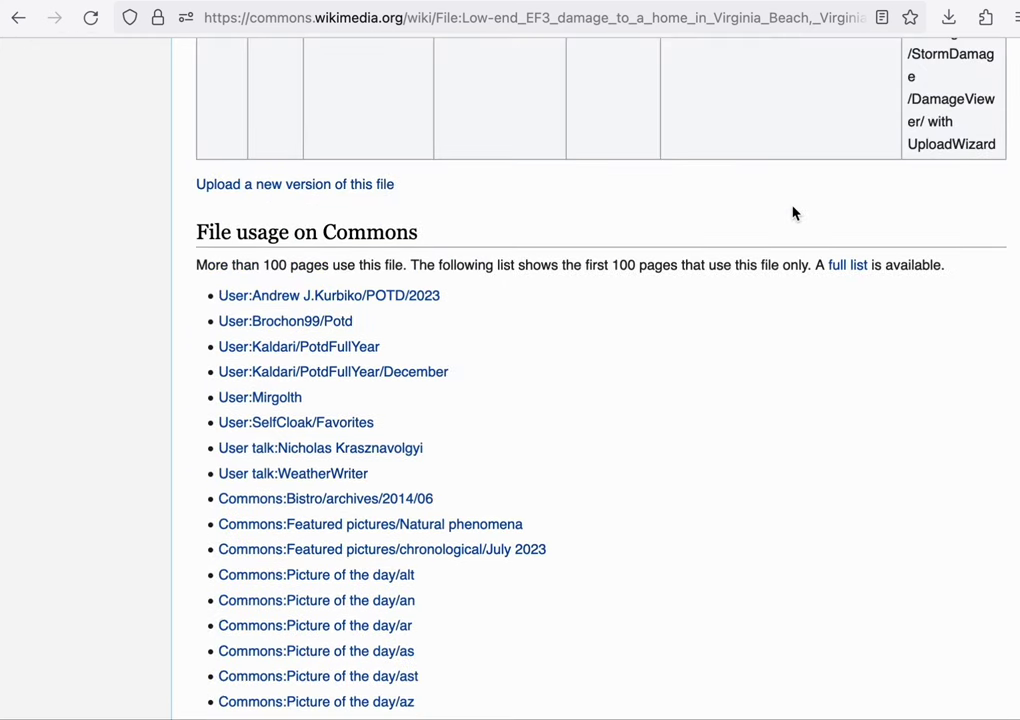
scroll(792, 212, down, 12)
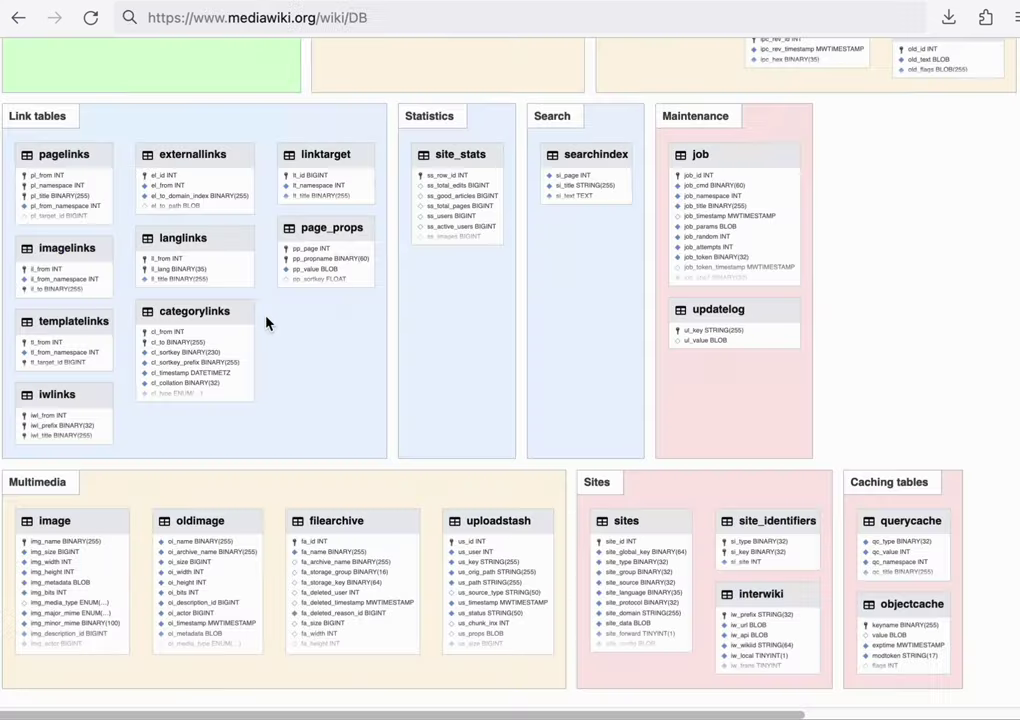
Step: Return to the 'Introduction to MediaWiki – MyWiki' tab showing the three-part outline
scroll(266, 321, up, 10)
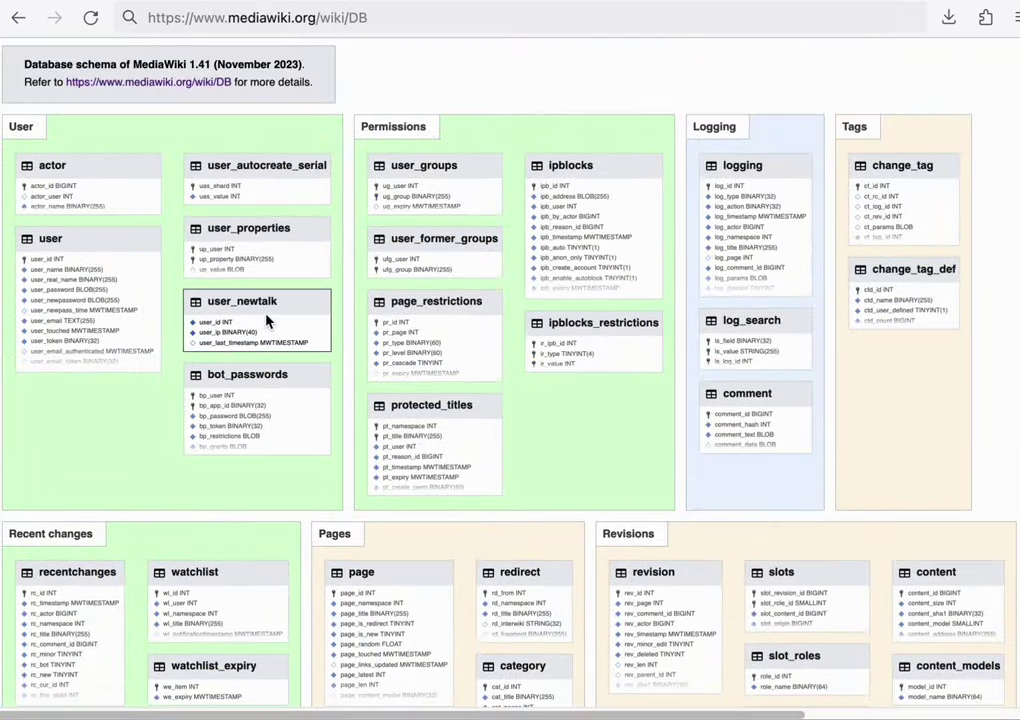
click(125, 3)
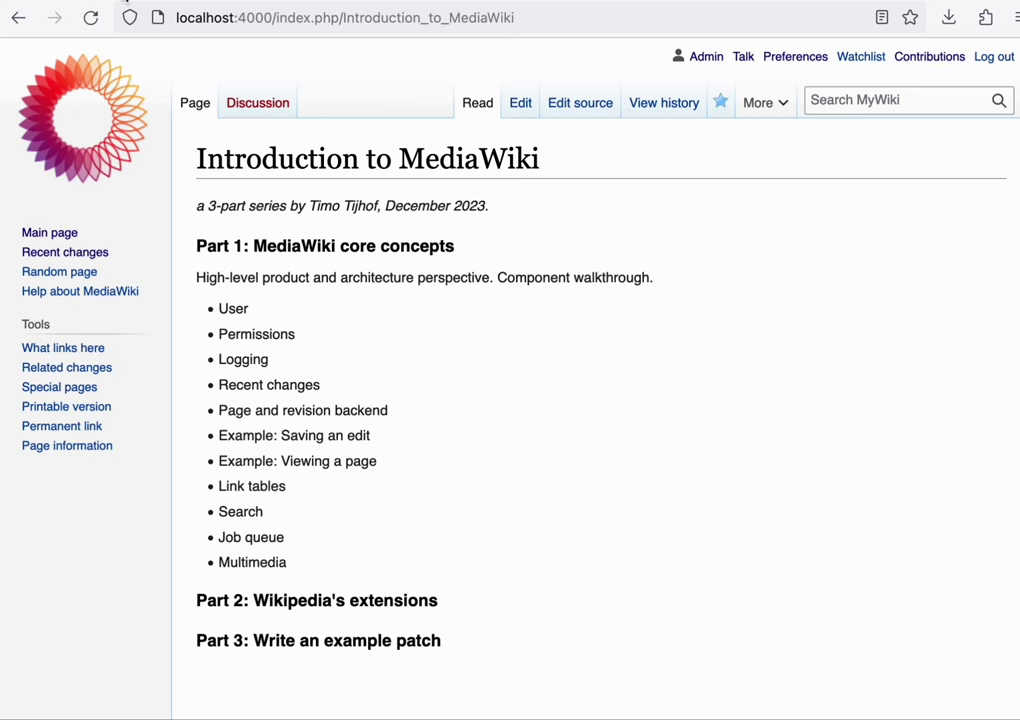